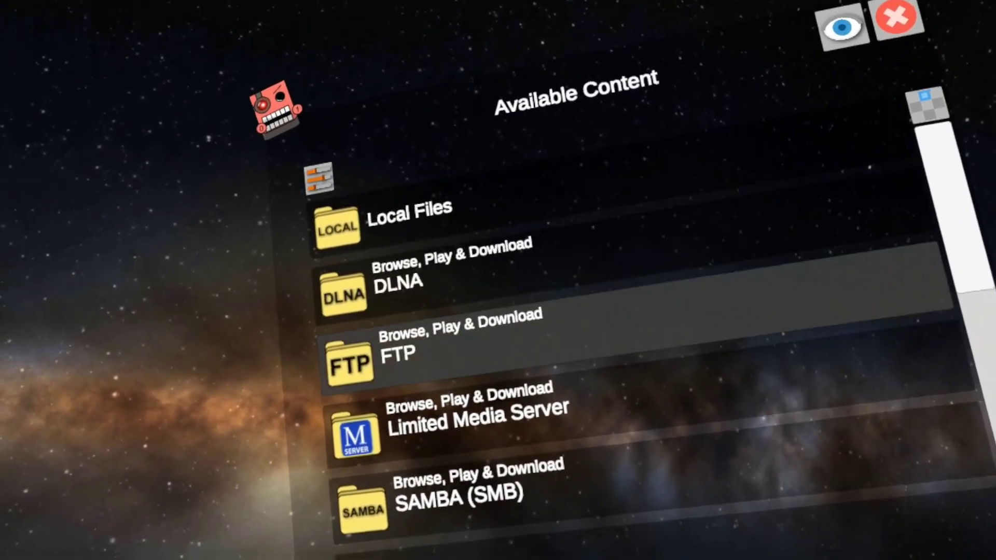
Step: Open the M-Gate Labs Modding Resources page from the Available Content list
{"action": "scroll", "coordinate": [622, 311], "scroll_direction": "down", "scroll_amount": 10}
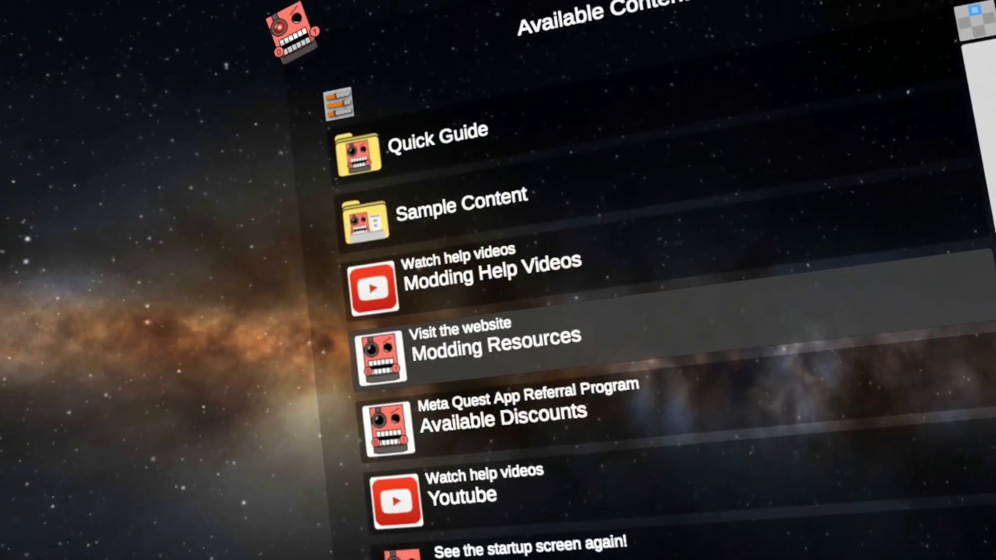
{"action": "left_click", "coordinate": [399, 357]}
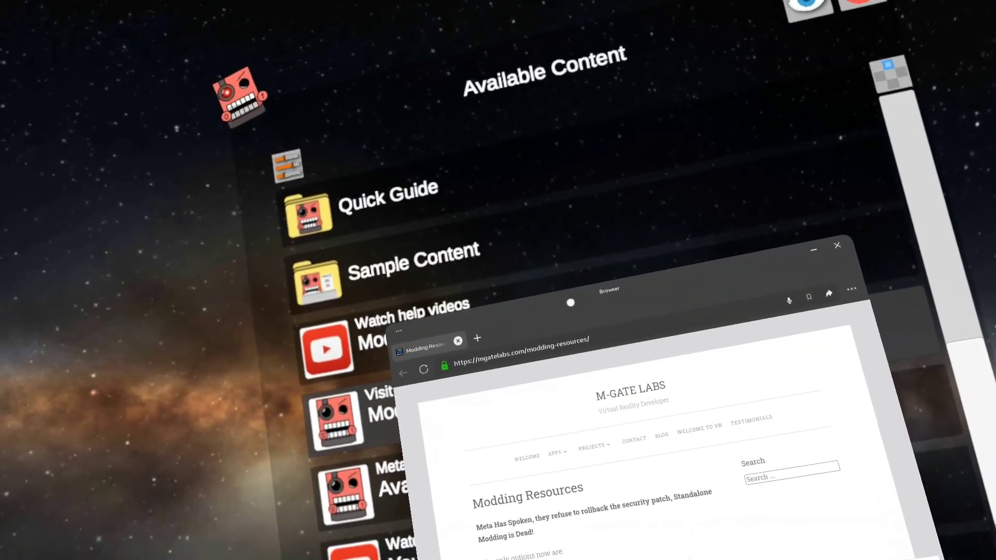
Step: Scroll to the Alternative Method tools list, then switch to the apkpure.net ZArchiver page
{"action": "scroll", "coordinate": [595, 379], "scroll_direction": "down", "scroll_amount": 3}
{"action": "scroll", "coordinate": [595, 378], "scroll_direction": "down", "scroll_amount": 5}
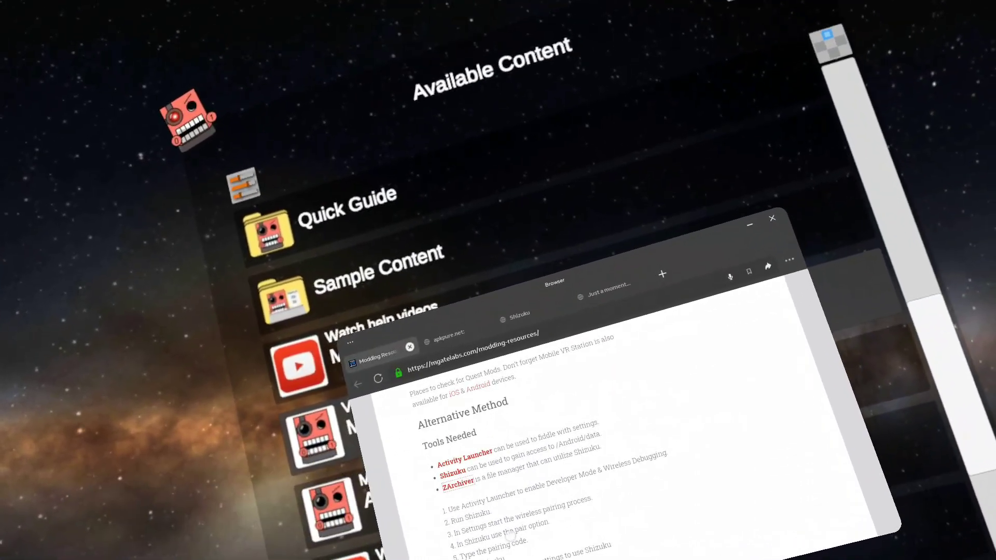
{"action": "left_click", "coordinate": [450, 329]}
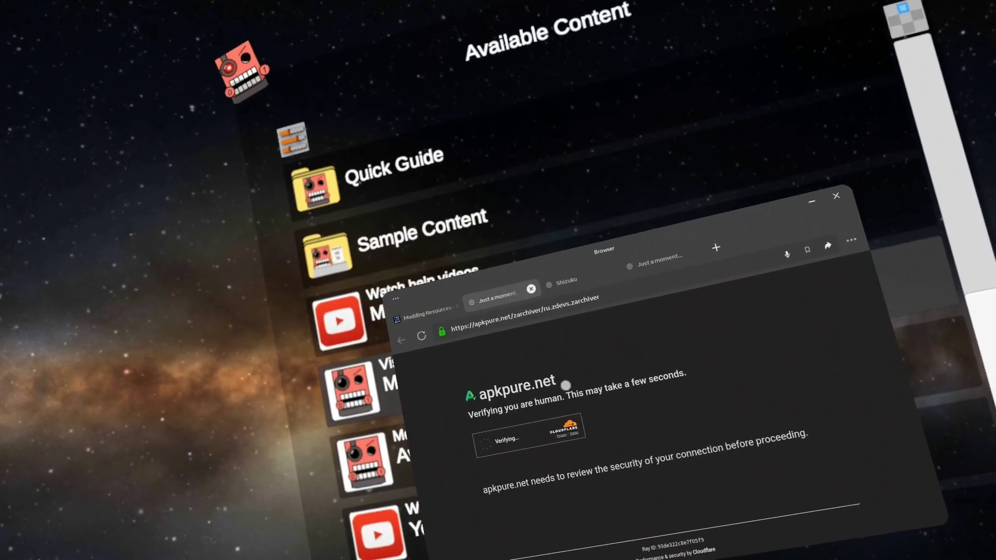
Step: Pass apkpure.net's human check, download the ZArchiver 1.0.10 APK (4.9 MB), and close its tab
{"action": "left_click", "coordinate": [484, 441]}
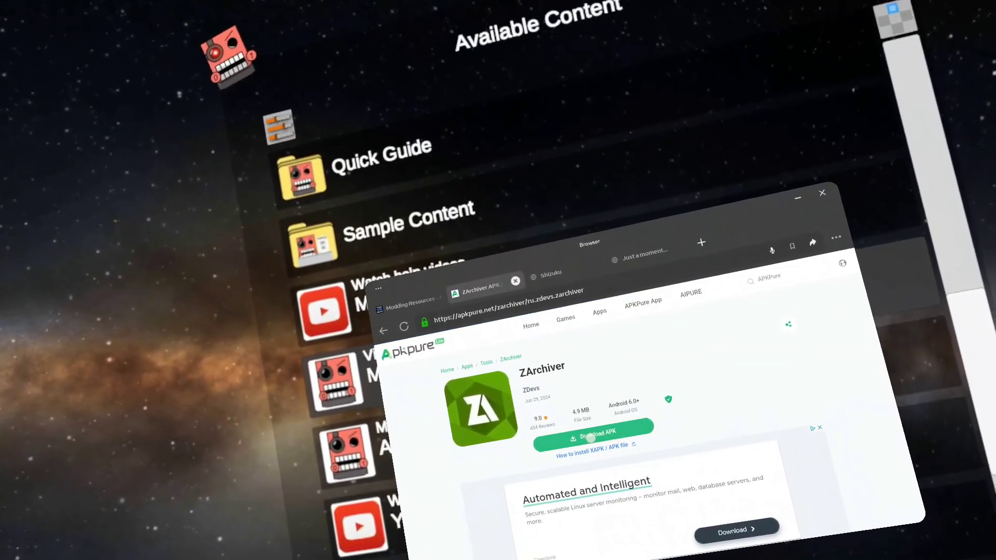
{"action": "left_click", "coordinate": [587, 431]}
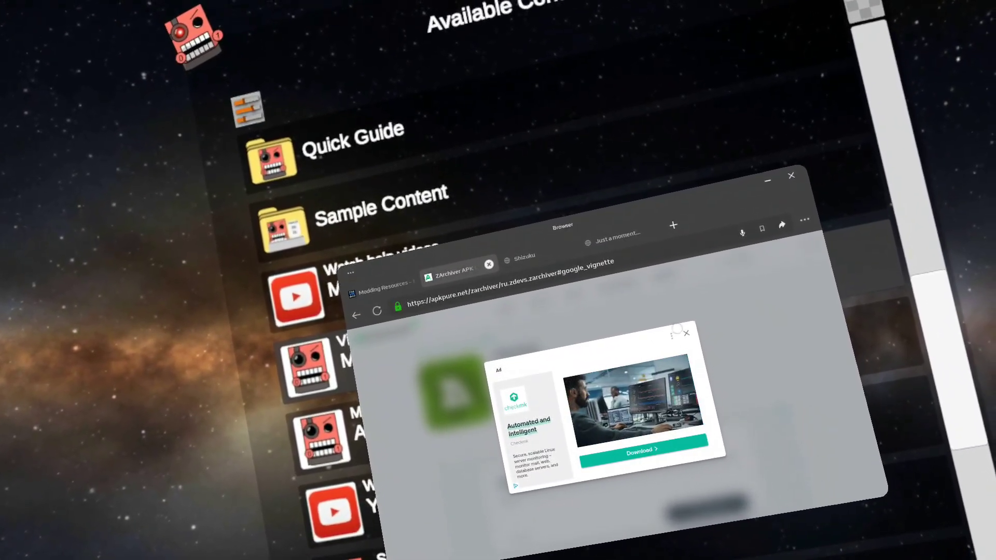
{"action": "left_click", "coordinate": [687, 330]}
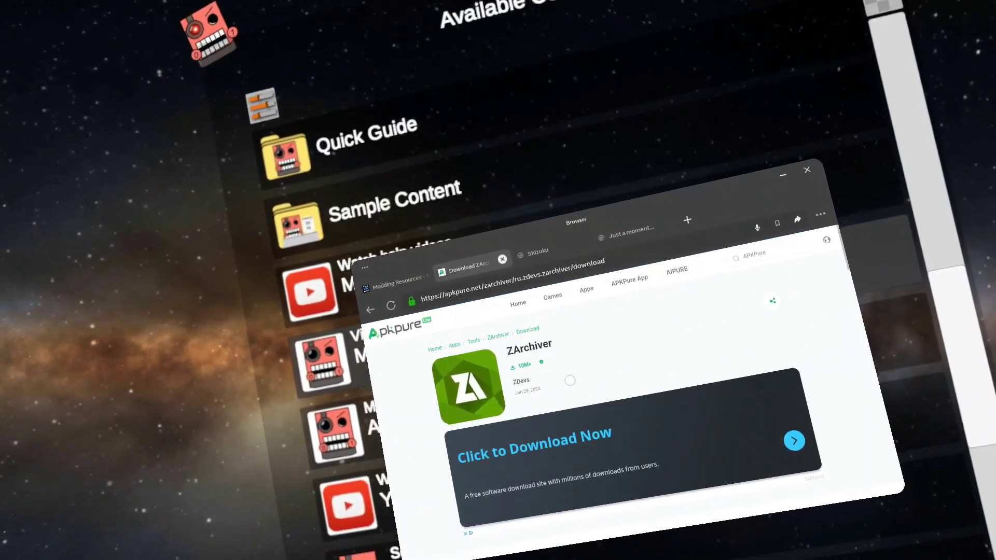
{"action": "scroll", "coordinate": [527, 413], "scroll_direction": "down", "scroll_amount": 10}
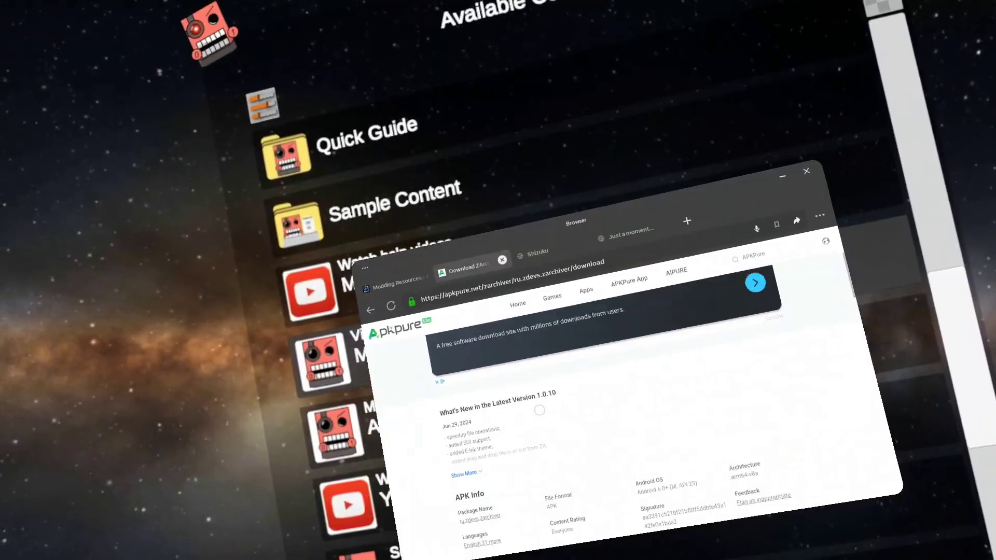
{"action": "scroll", "coordinate": [546, 415], "scroll_direction": "down", "scroll_amount": 5}
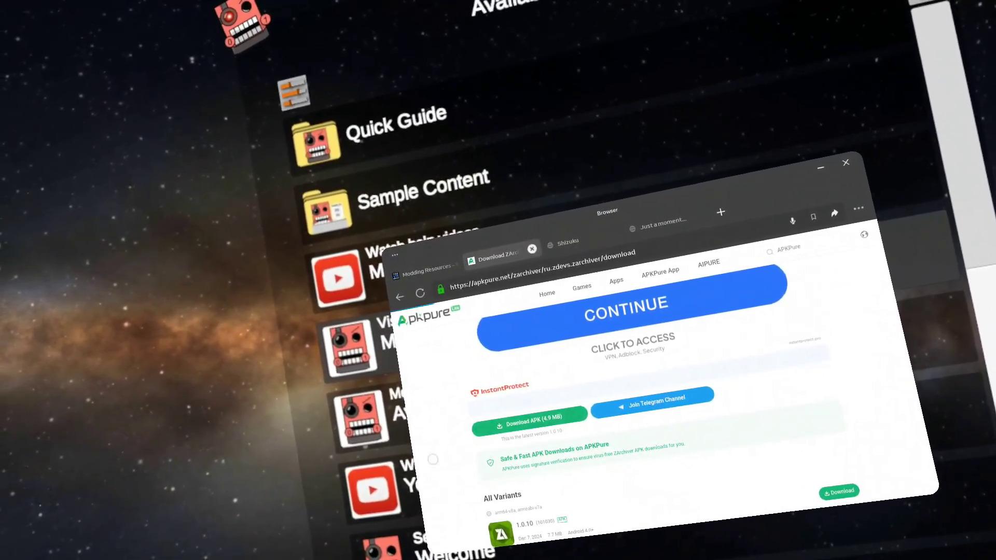
{"action": "left_click", "coordinate": [510, 421]}
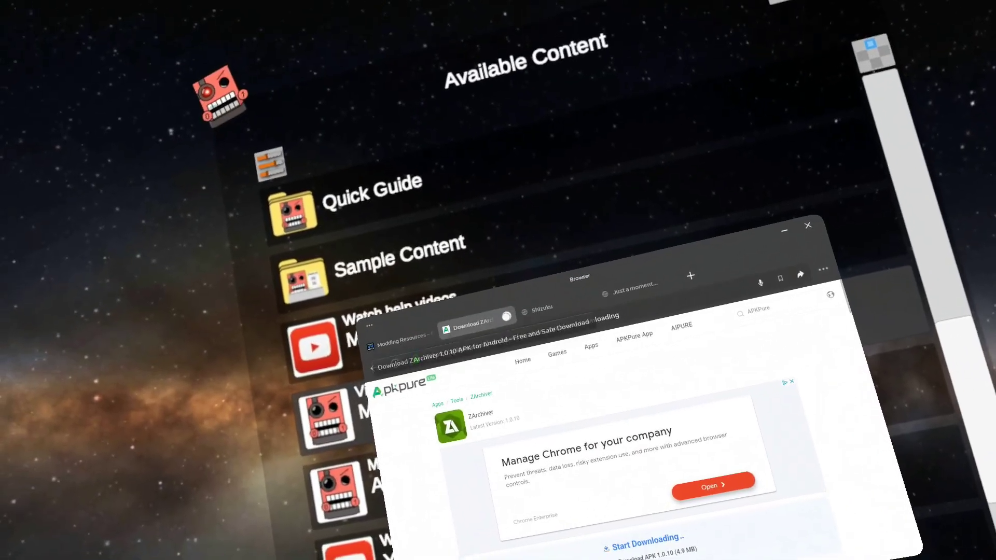
{"action": "left_click", "coordinate": [493, 326]}
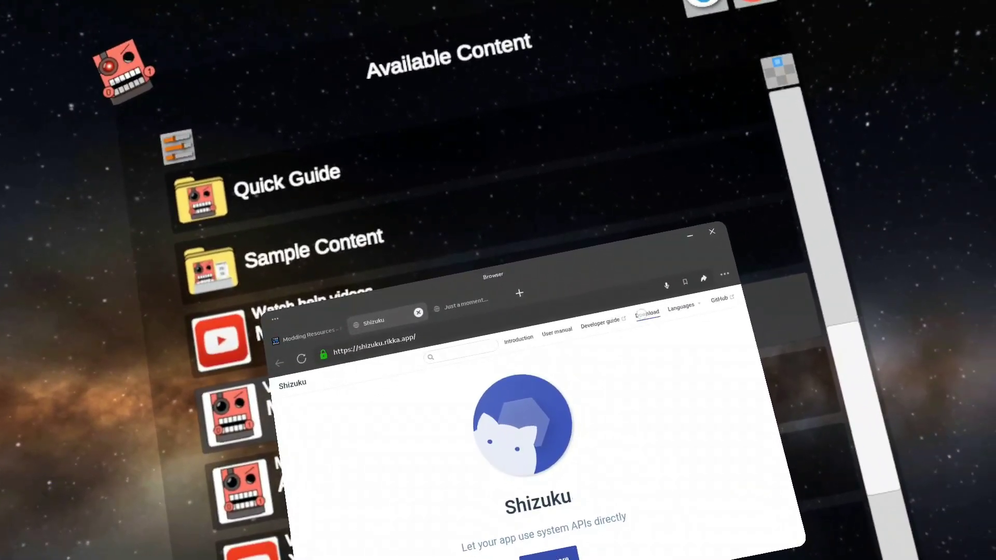
Step: Open Shizuku's GitHub releases from its Download page and scroll through the release list
{"action": "left_click", "coordinate": [641, 313]}
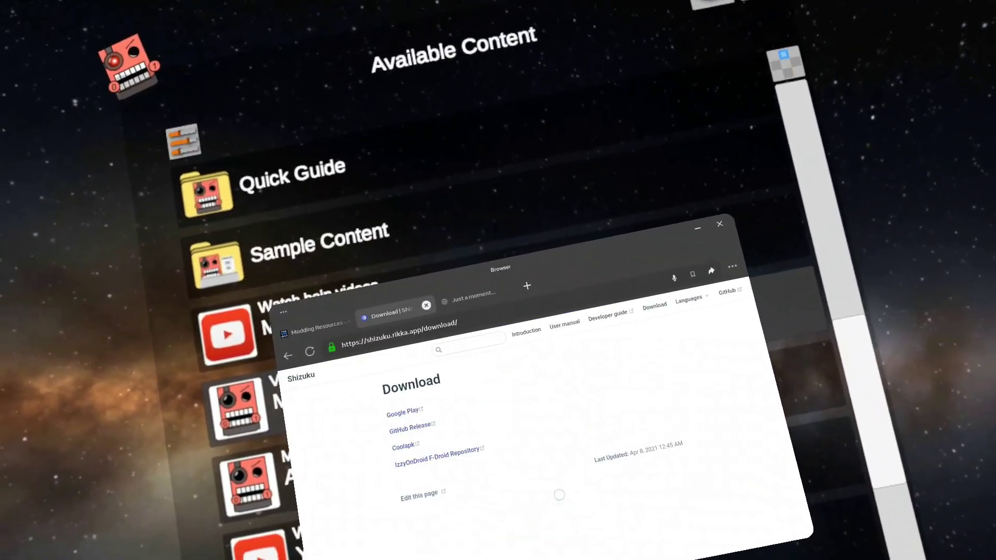
{"action": "left_click", "coordinate": [544, 400]}
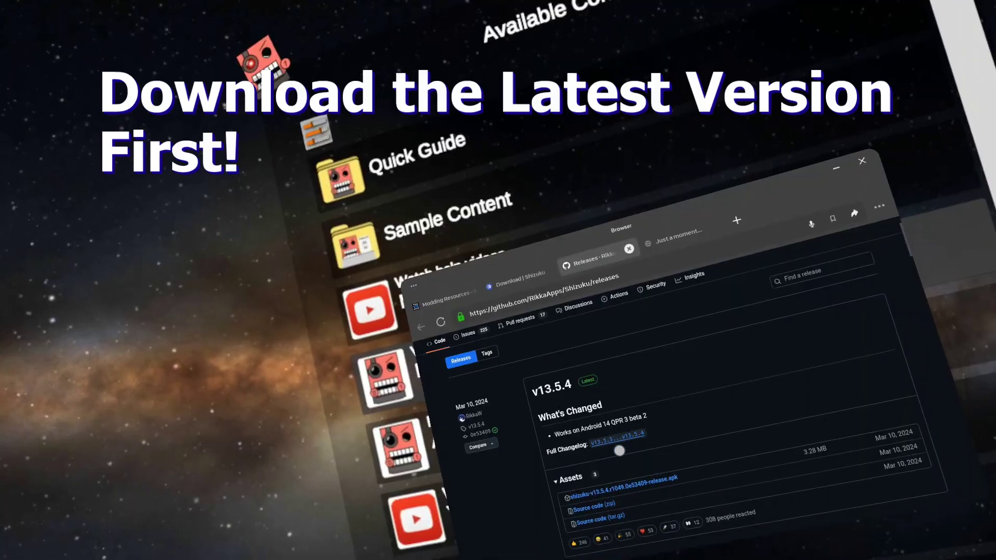
{"action": "scroll", "coordinate": [570, 415], "scroll_direction": "down", "scroll_amount": 3}
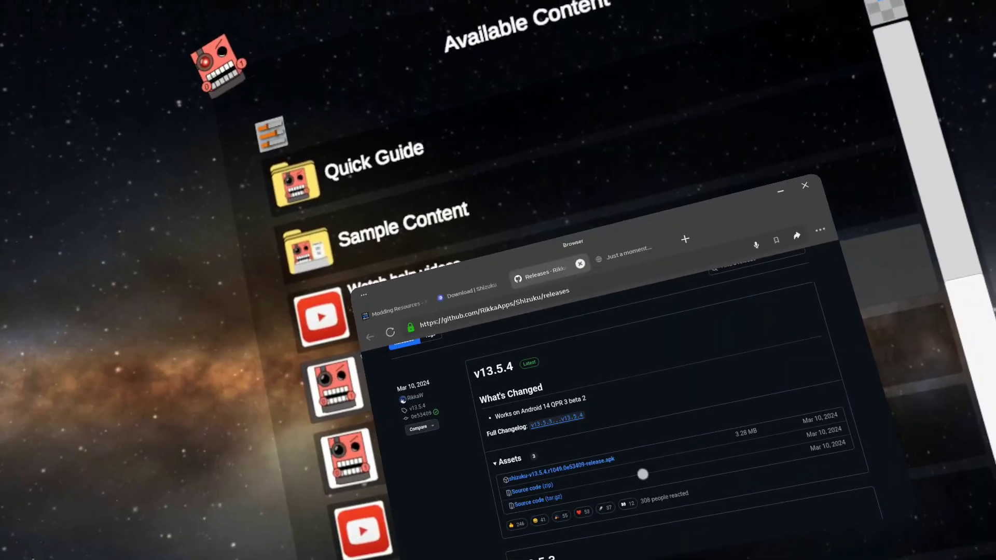
{"action": "scroll", "coordinate": [652, 333], "scroll_direction": "down", "scroll_amount": 3}
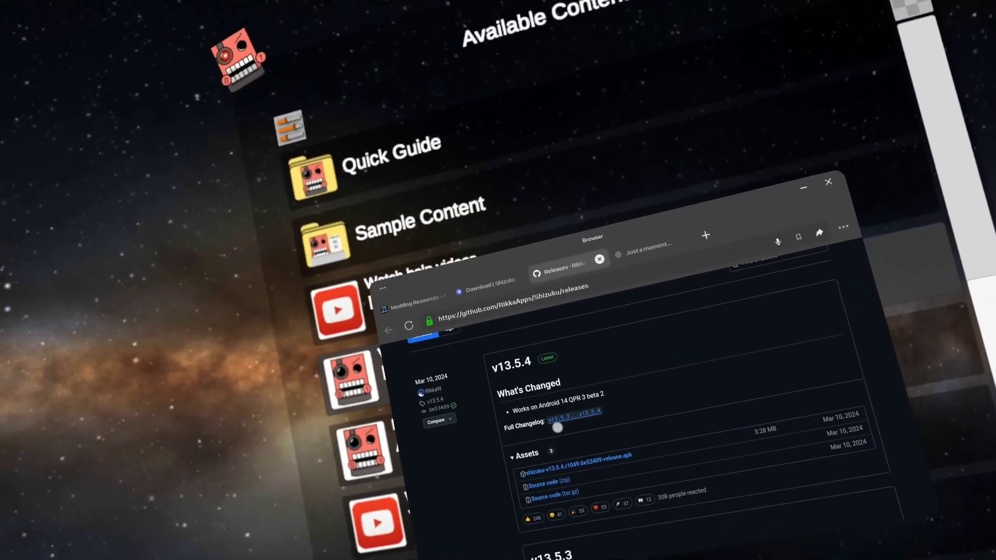
{"action": "scroll", "coordinate": [566, 421], "scroll_direction": "down", "scroll_amount": 15}
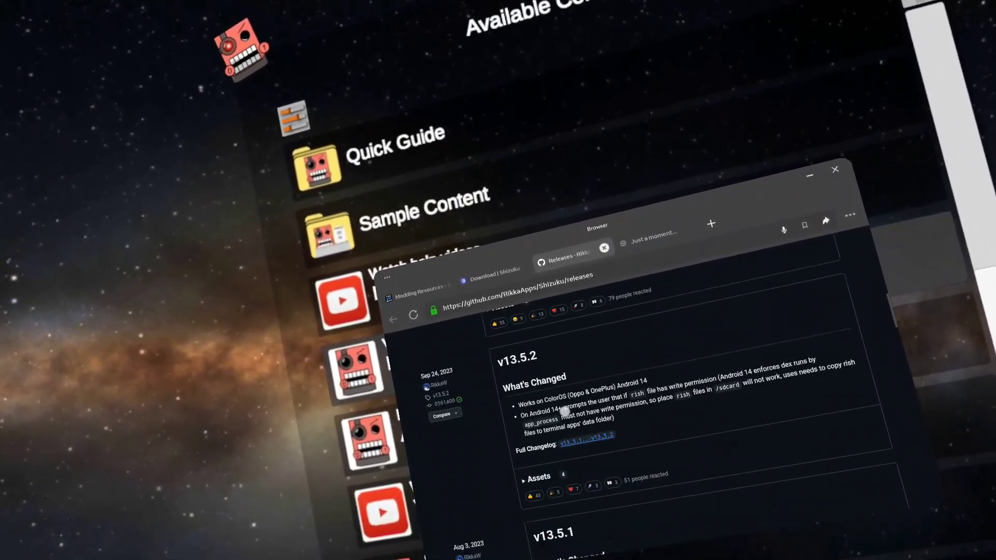
{"action": "scroll", "coordinate": [564, 397], "scroll_direction": "down", "scroll_amount": 10}
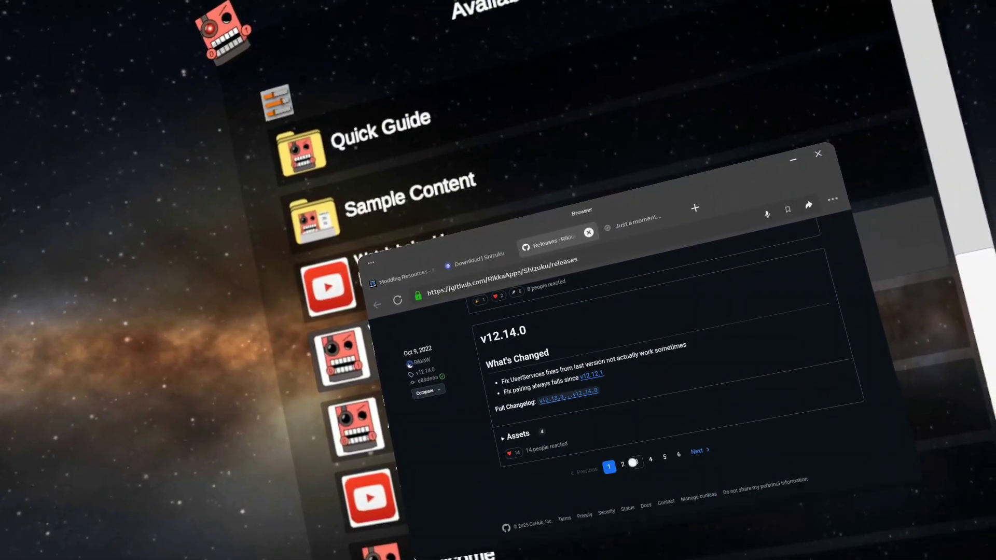
Step: Go to page 3 of the releases to find the older Shizuku v11.7.0 APK
{"action": "left_click", "coordinate": [645, 460]}
{"action": "scroll", "coordinate": [540, 418], "scroll_direction": "down", "scroll_amount": 8}
{"action": "scroll", "coordinate": [552, 417], "scroll_direction": "down", "scroll_amount": 10}
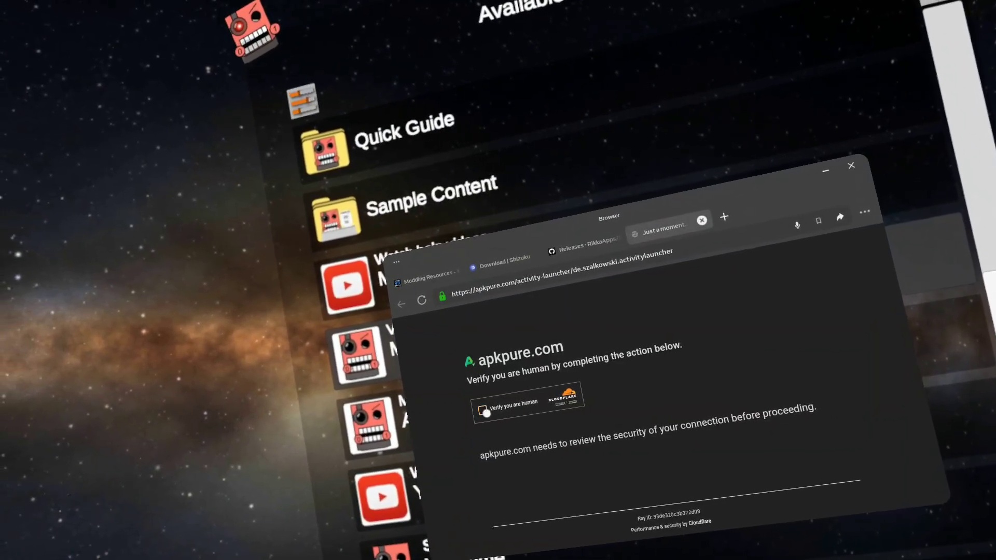
Step: Pass apkpure.com's human check and reach the Activity Launcher download page, dismissing the ad
{"action": "left_click", "coordinate": [484, 412]}
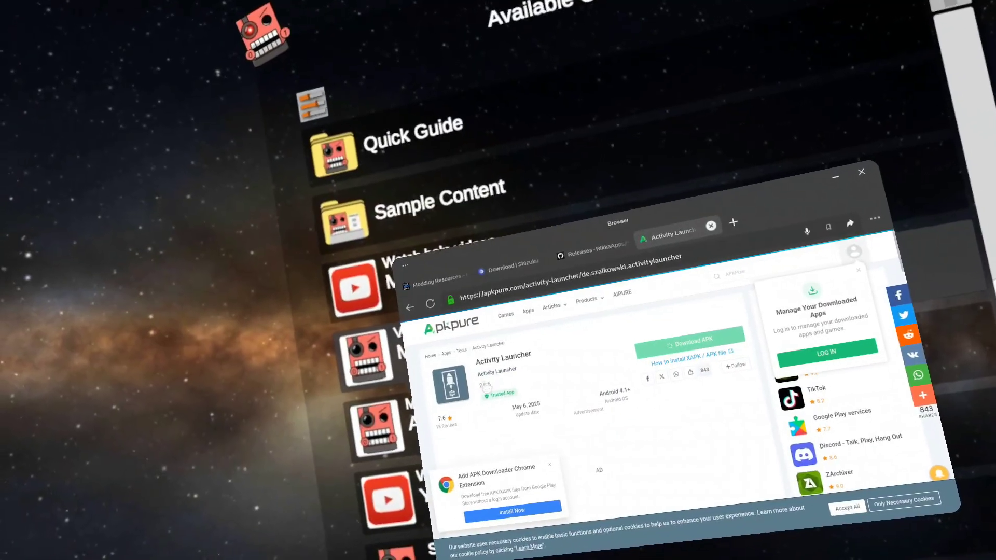
{"action": "scroll", "coordinate": [526, 391], "scroll_direction": "down", "scroll_amount": 5}
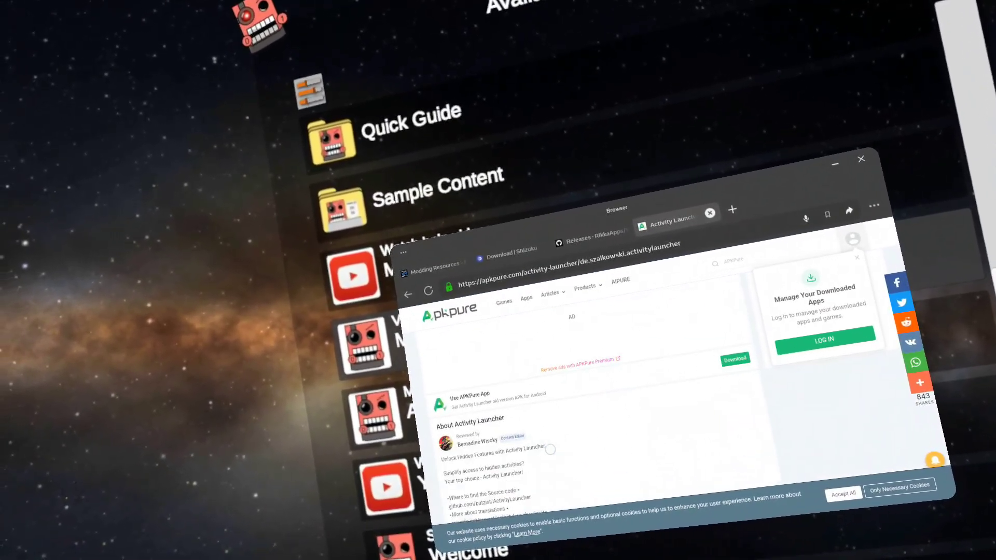
{"action": "scroll", "coordinate": [614, 328], "scroll_direction": "up", "scroll_amount": 5}
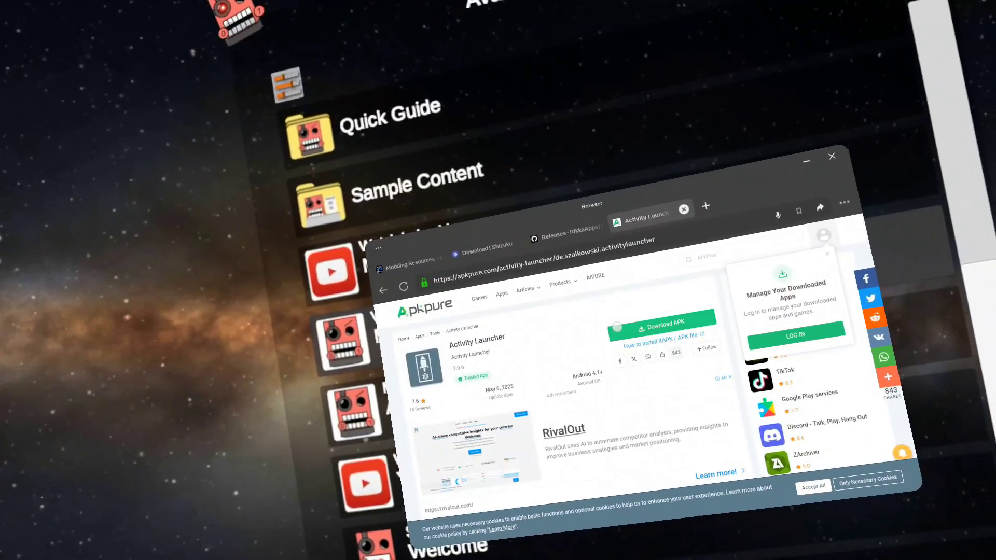
{"action": "left_click", "coordinate": [615, 328]}
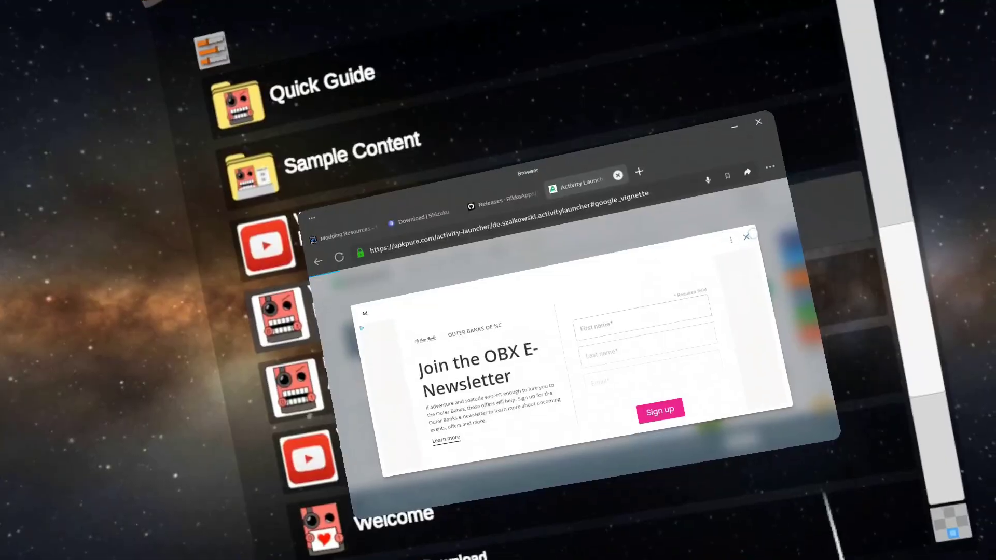
{"action": "left_click", "coordinate": [748, 237]}
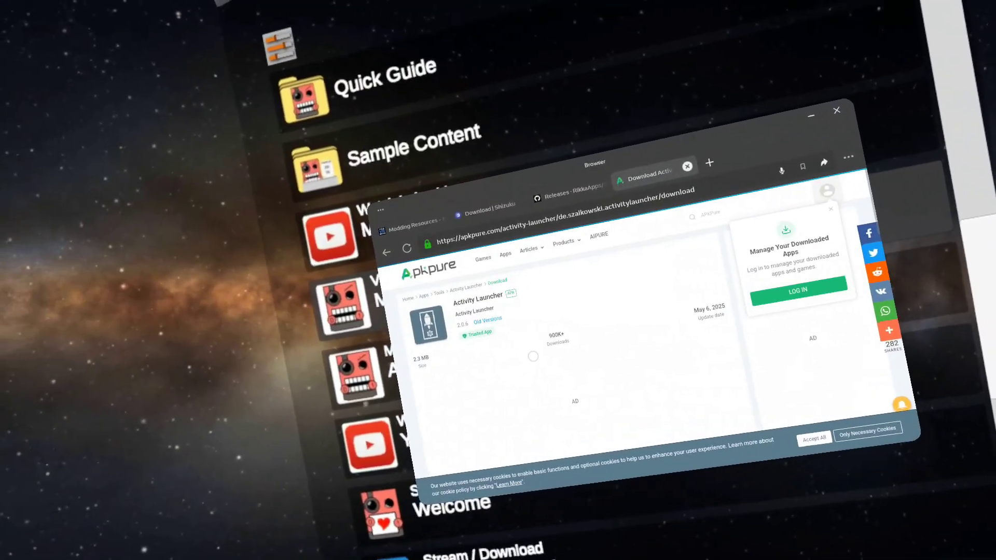
{"action": "scroll", "coordinate": [533, 356], "scroll_direction": "down", "scroll_amount": 5}
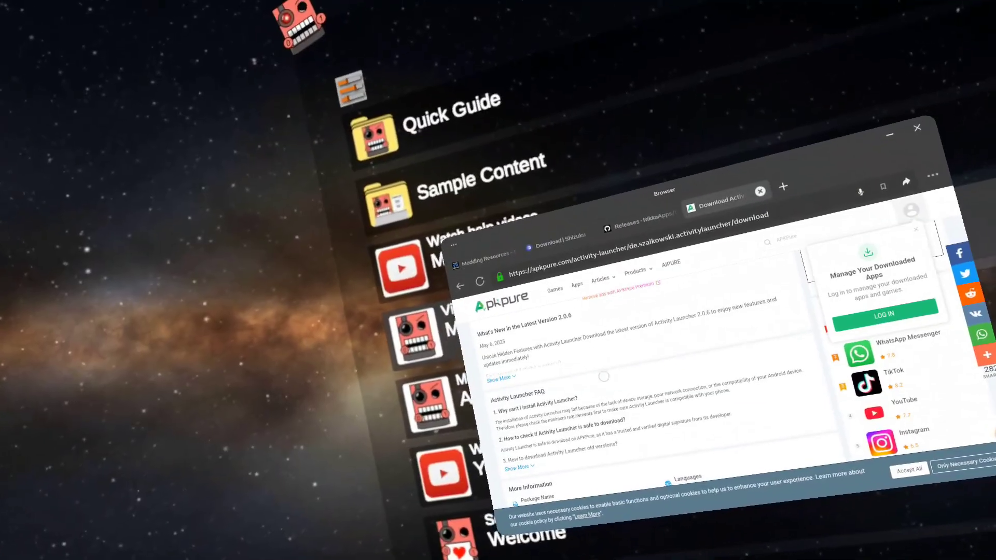
{"action": "scroll", "coordinate": [595, 383], "scroll_direction": "up", "scroll_amount": 5}
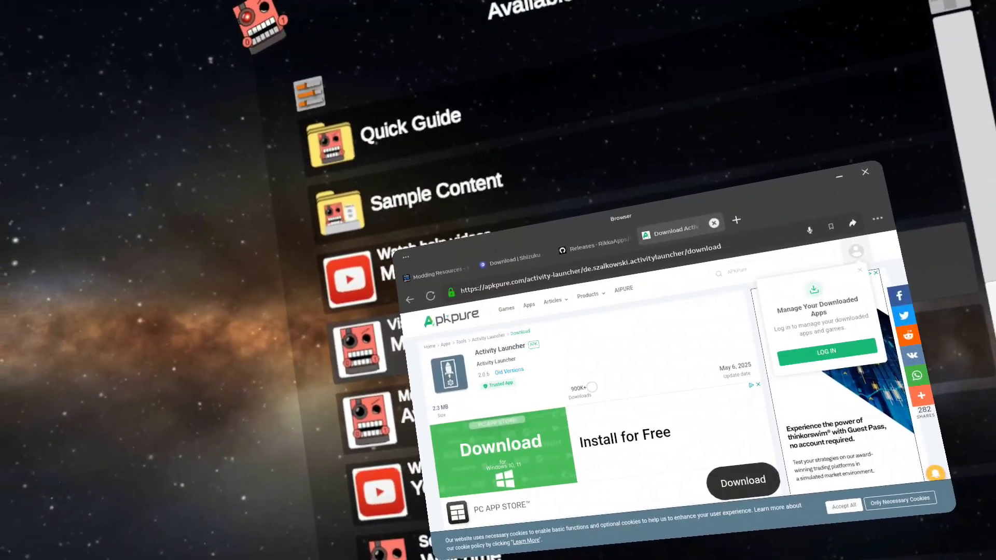
{"action": "scroll", "coordinate": [592, 387], "scroll_direction": "down", "scroll_amount": 8}
{"action": "scroll", "coordinate": [599, 378], "scroll_direction": "down", "scroll_amount": 5}
{"action": "scroll", "coordinate": [598, 375], "scroll_direction": "down", "scroll_amount": 1}
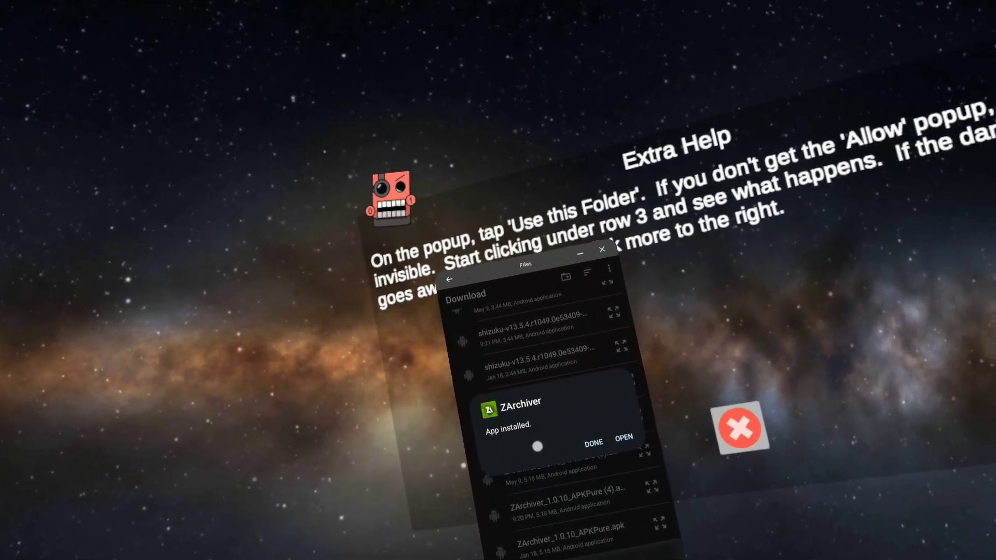
Step: Launch the newly installed ZArchiver and grant it permission to manage all files
{"action": "left_click", "coordinate": [594, 435]}
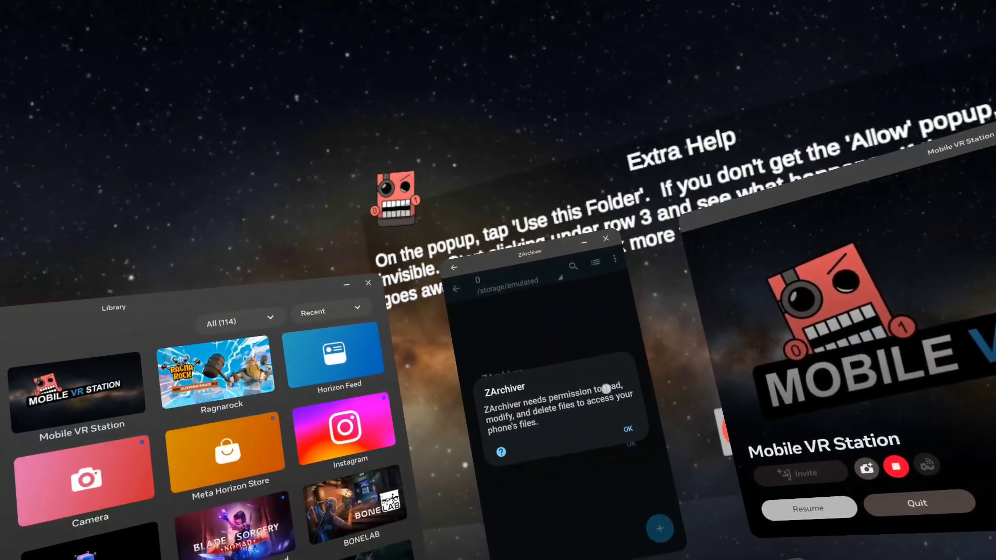
{"action": "left_click", "coordinate": [595, 428]}
{"action": "left_click", "coordinate": [622, 445]}
{"action": "left_click", "coordinate": [613, 416]}
{"action": "left_click", "coordinate": [559, 480]}
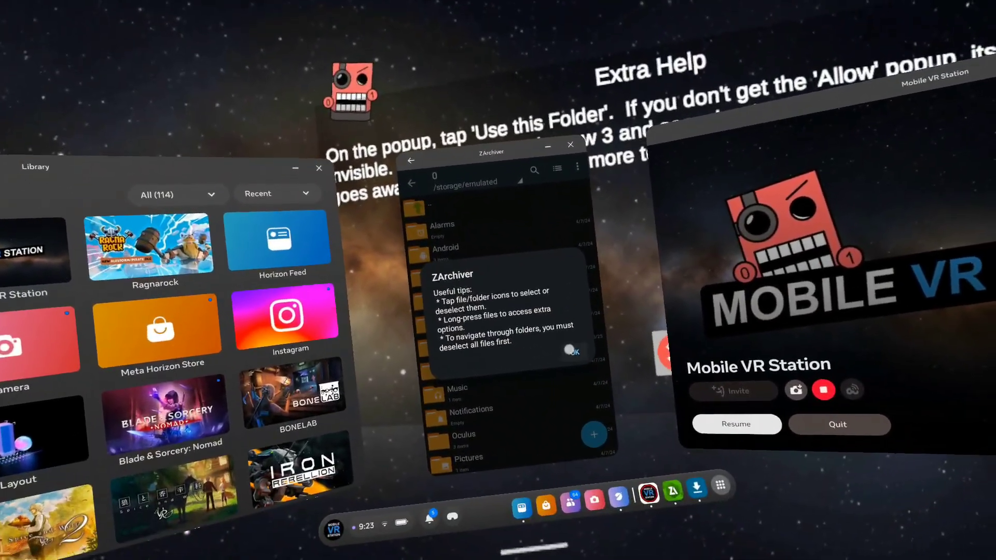
Step: Dismiss ZArchiver's tips, quit Mobile VR Station, and open the Download folder
{"action": "left_click", "coordinate": [562, 348]}
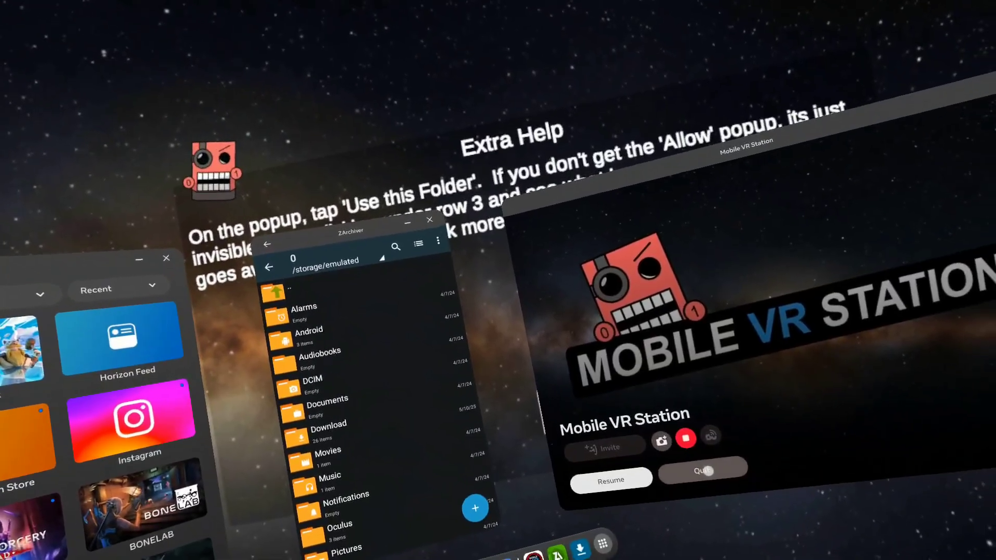
{"action": "left_click", "coordinate": [838, 538]}
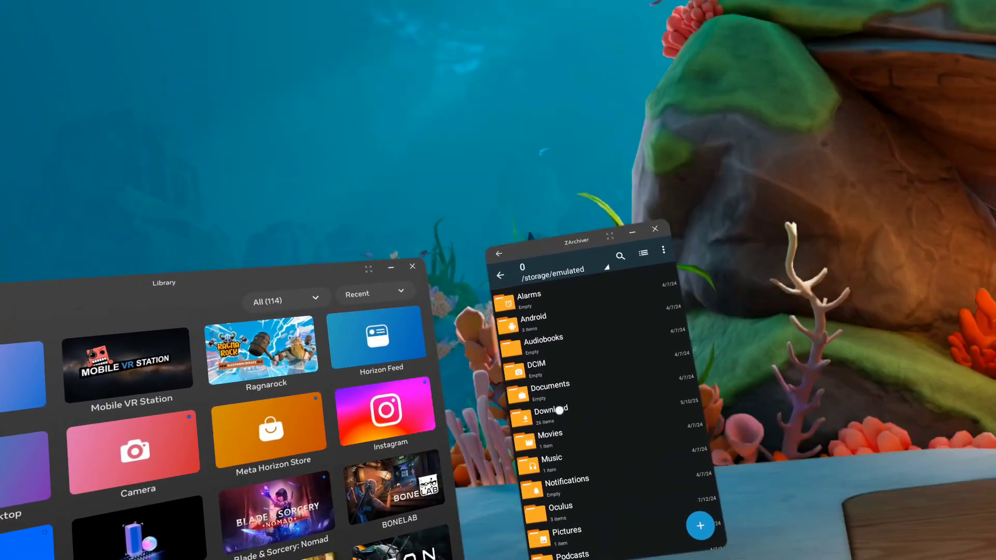
{"action": "left_click", "coordinate": [583, 407]}
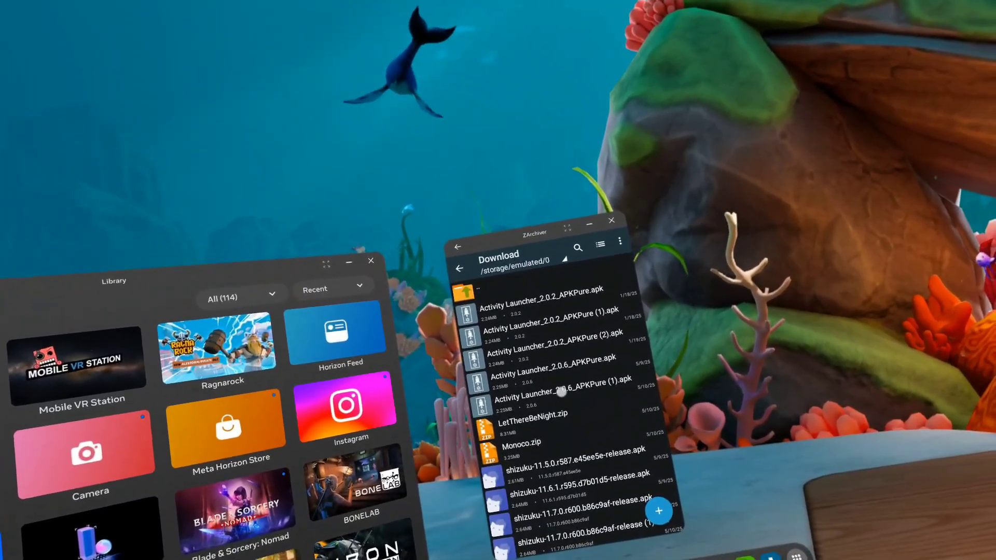
Step: Bring up the options for Activity Launcher_2.0.6_APKPure (1).apk in the Download folder
{"action": "left_click", "coordinate": [573, 381]}
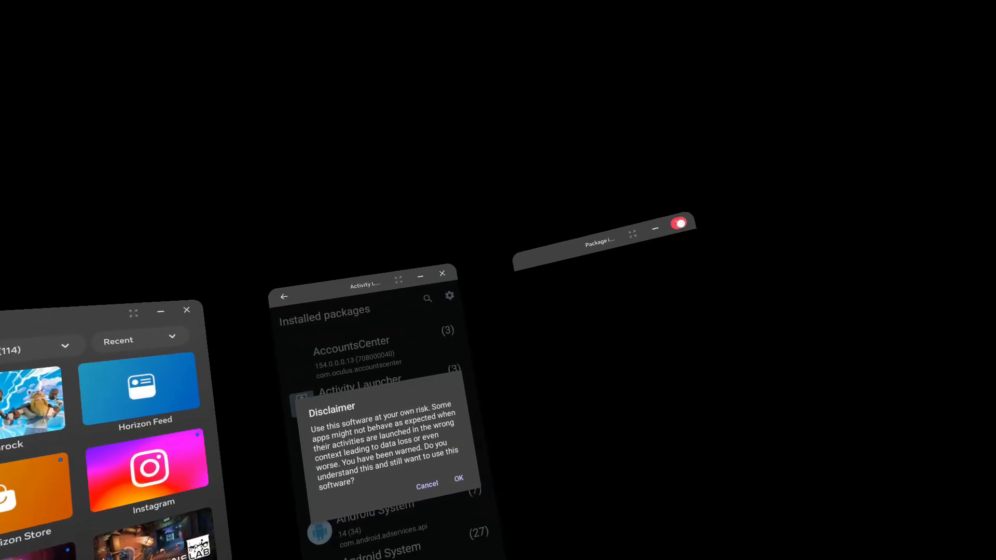
Step: Close the installer, accept Activity Launcher's disclaimer, and open the com.android.settings package's activities
{"action": "left_click", "coordinate": [680, 224]}
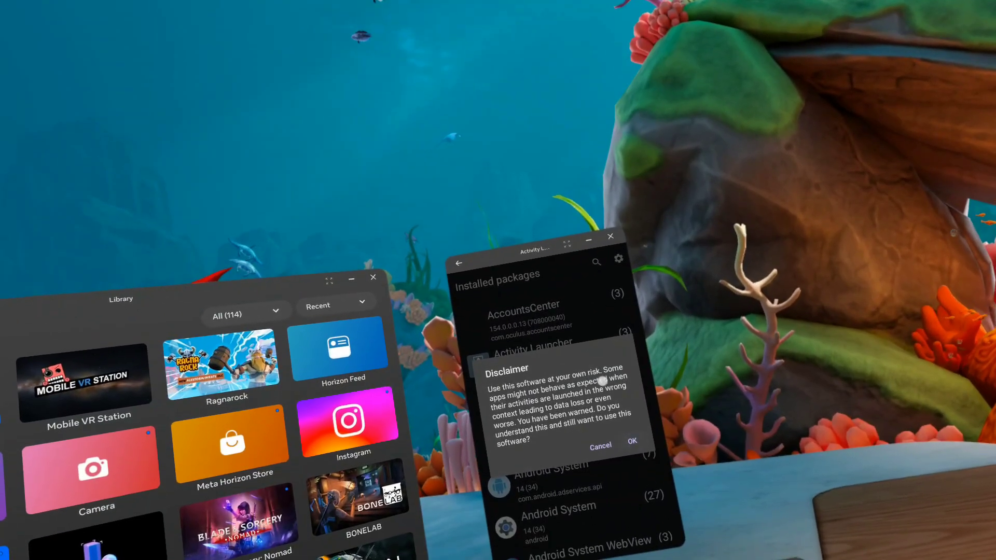
{"action": "left_click", "coordinate": [632, 441]}
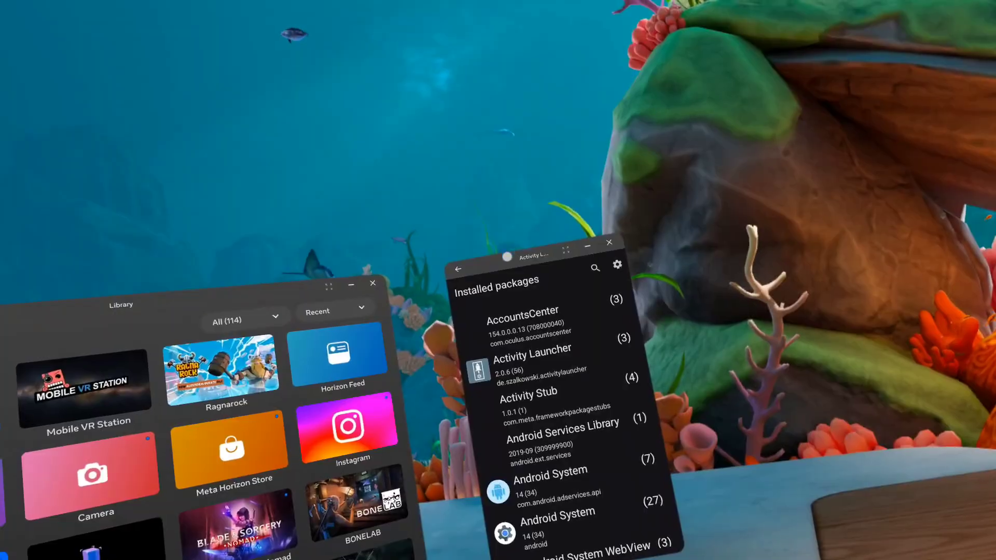
{"action": "scroll", "coordinate": [544, 404], "scroll_direction": "down", "scroll_amount": 10}
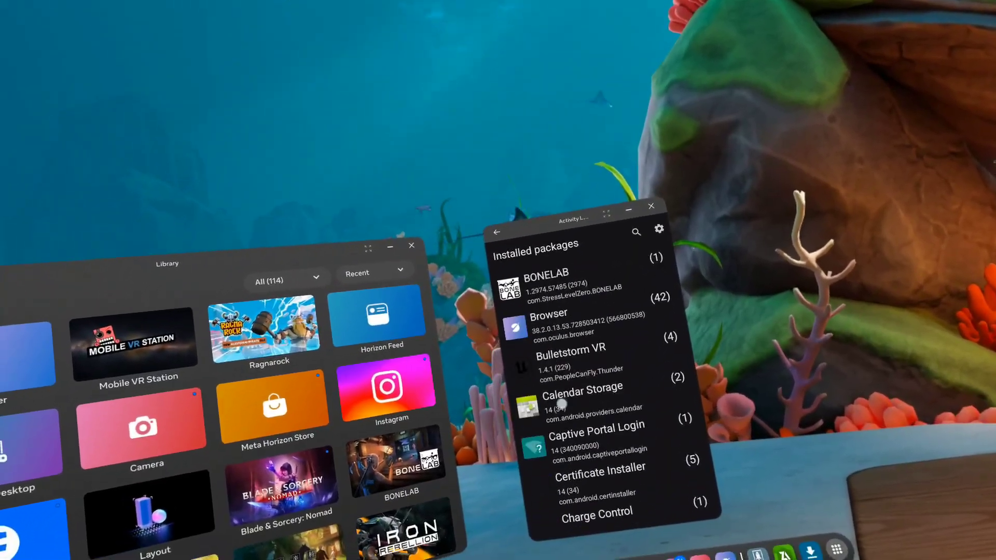
{"action": "scroll", "coordinate": [565, 401], "scroll_direction": "down", "scroll_amount": 5}
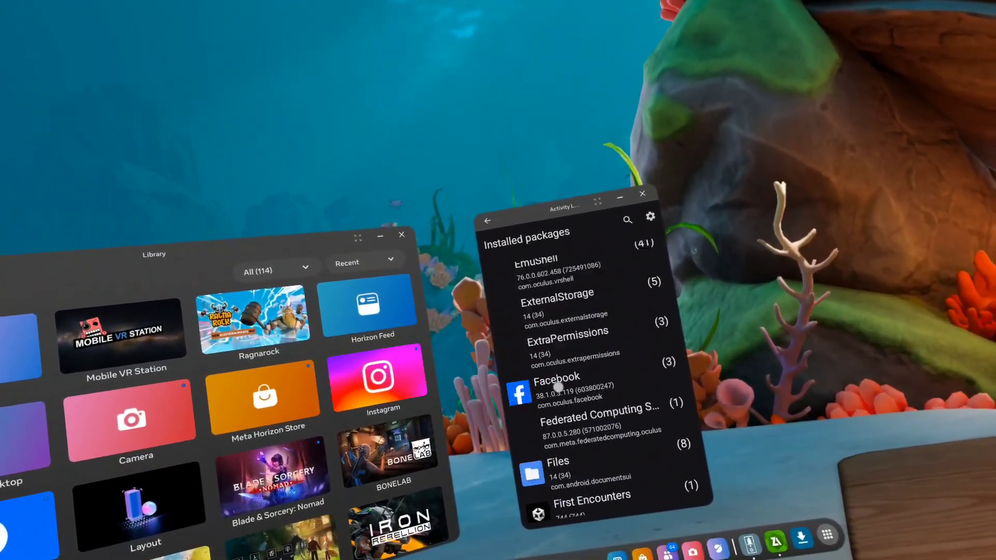
{"action": "scroll", "coordinate": [559, 387], "scroll_direction": "down", "scroll_amount": 5}
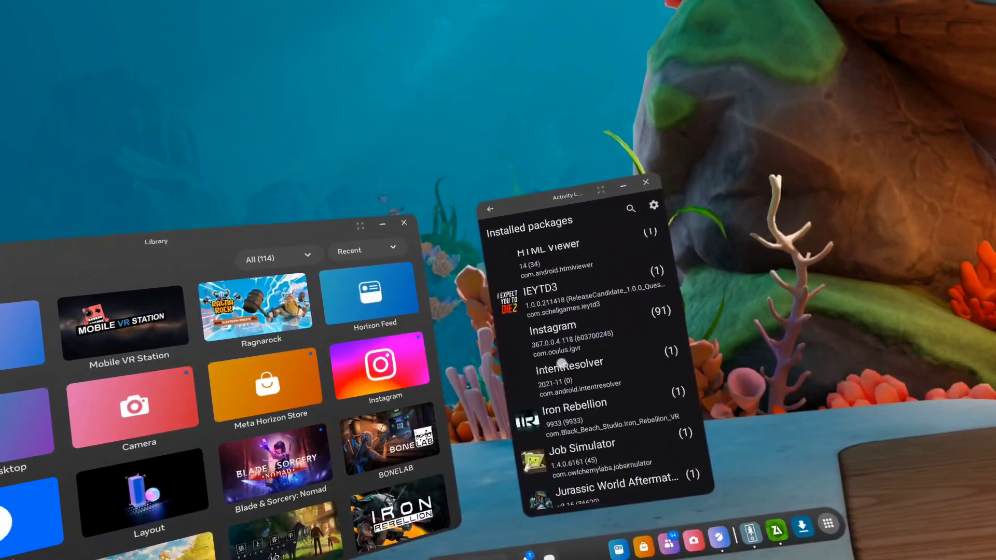
{"action": "scroll", "coordinate": [554, 375], "scroll_direction": "down", "scroll_amount": 5}
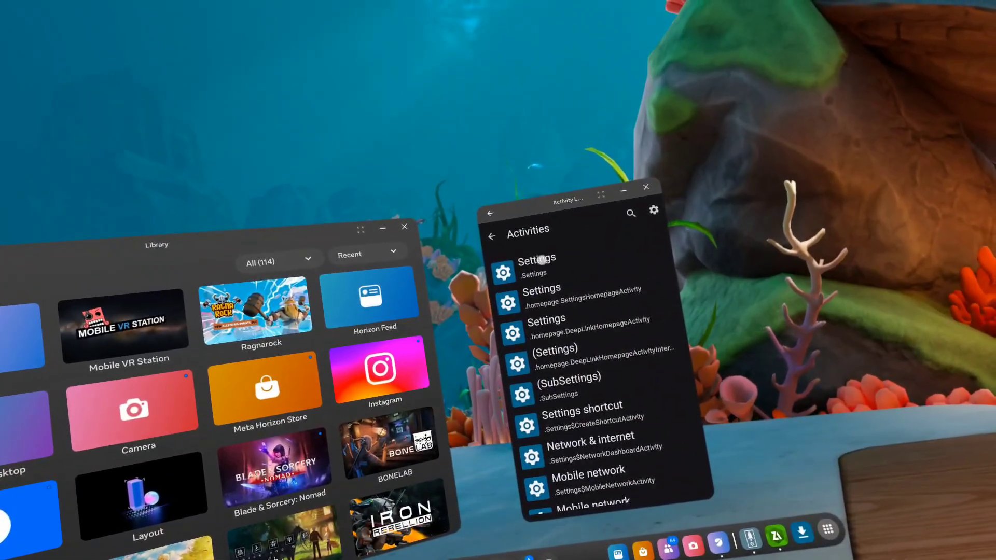
Step: Launch the full Android Settings activity, then open the Shizuku 11.7.0 APK's options in ZArchiver
{"action": "left_click", "coordinate": [541, 260]}
{"action": "left_click", "coordinate": [578, 397]}
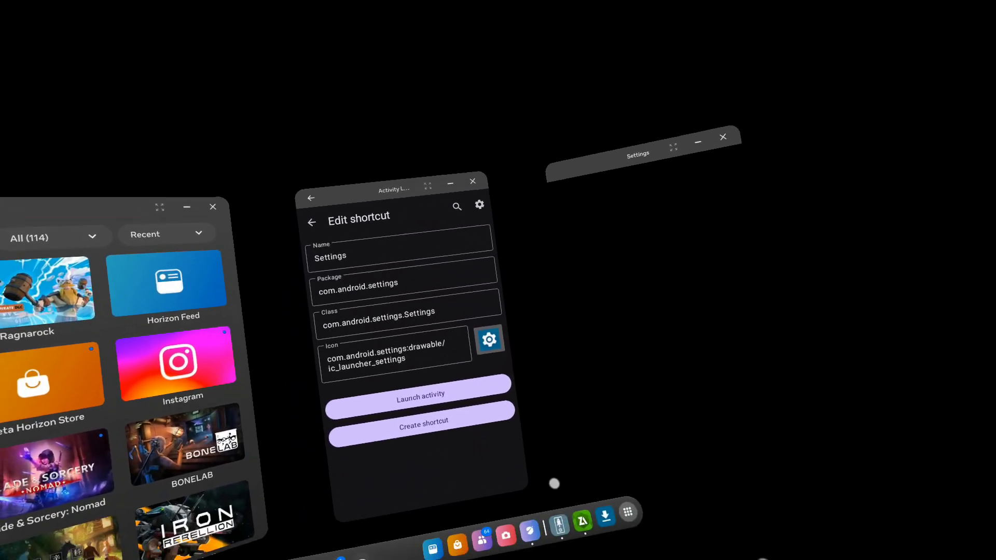
{"action": "left_click", "coordinate": [584, 478]}
{"action": "left_click_drag", "start_coordinate": [492, 232], "coordinate": [472, 277]}
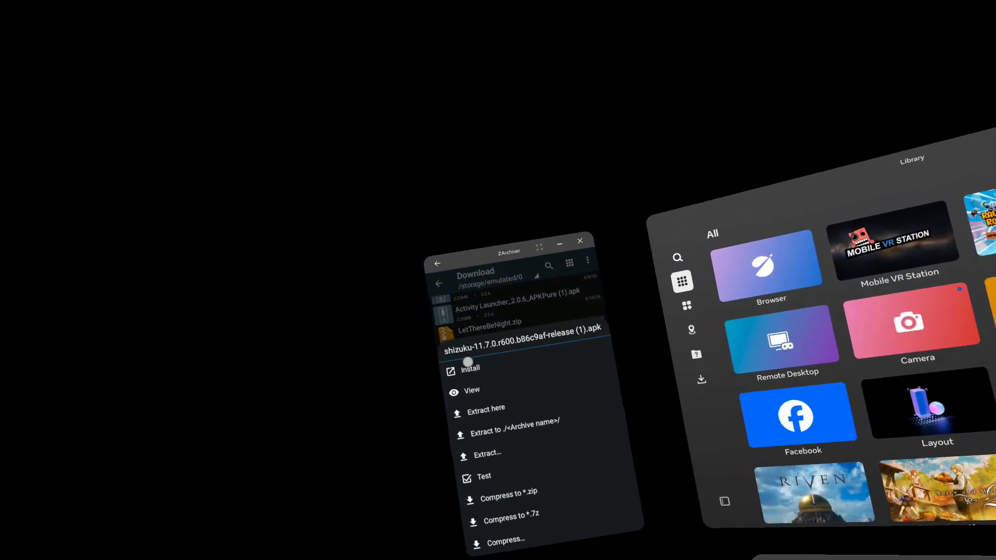
Step: Install shizuku-11.7.0.r600.b86c9af-release (1).apk from ZArchiver's context menu
{"action": "left_click", "coordinate": [465, 375]}
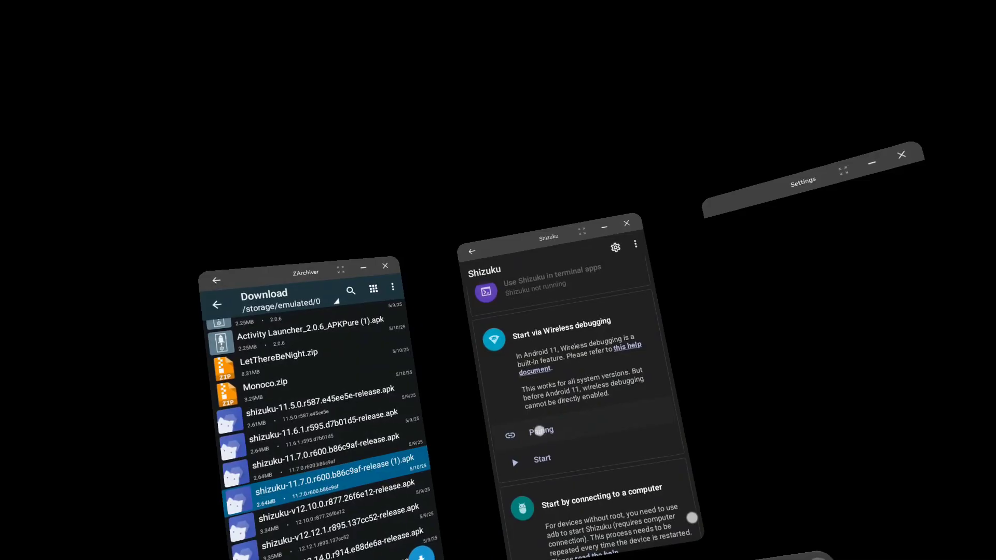
Step: Begin pairing Shizuku over wireless debugging and enter the pairing code shown in Settings
{"action": "left_click", "coordinate": [540, 431]}
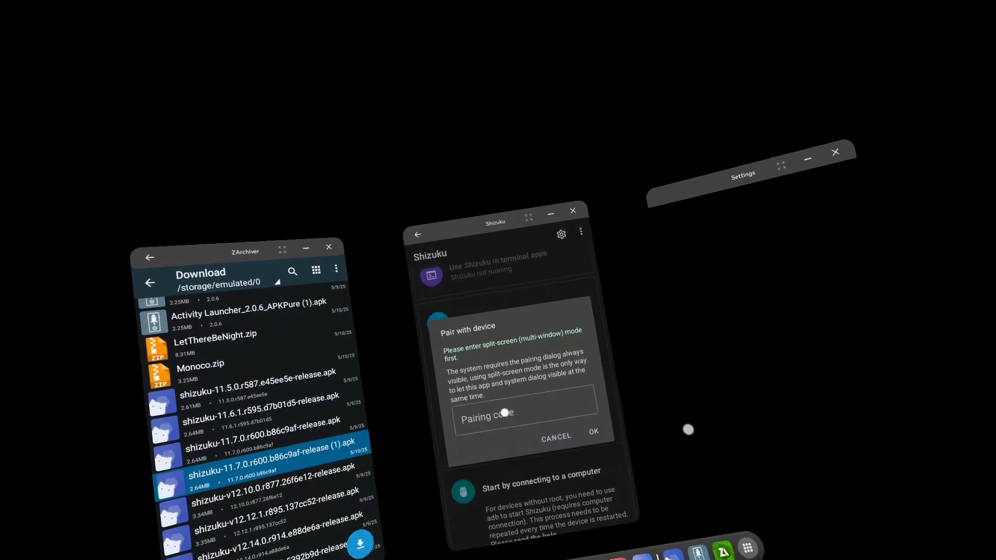
{"action": "left_click", "coordinate": [505, 414]}
{"action": "type", "text": "6"}
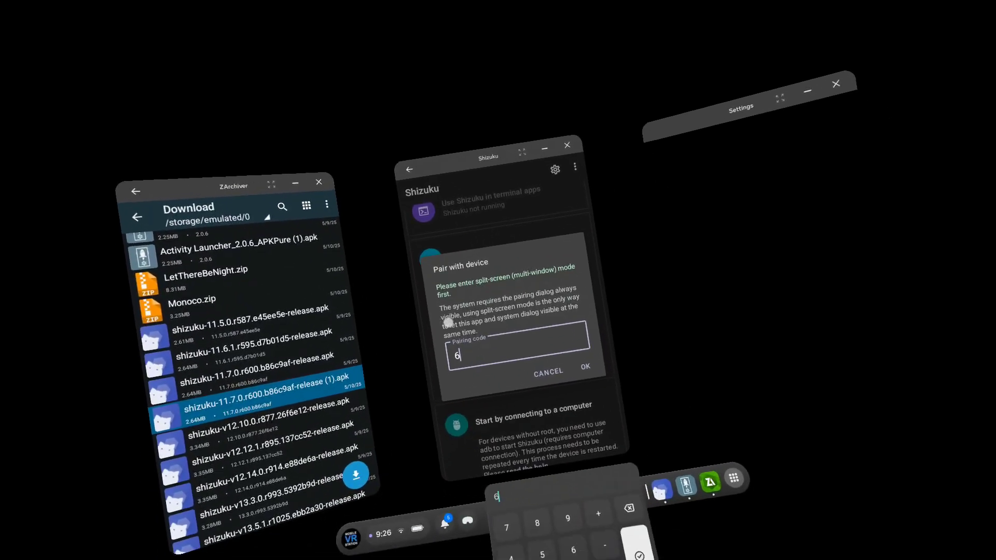
{"action": "type", "text": "2"}
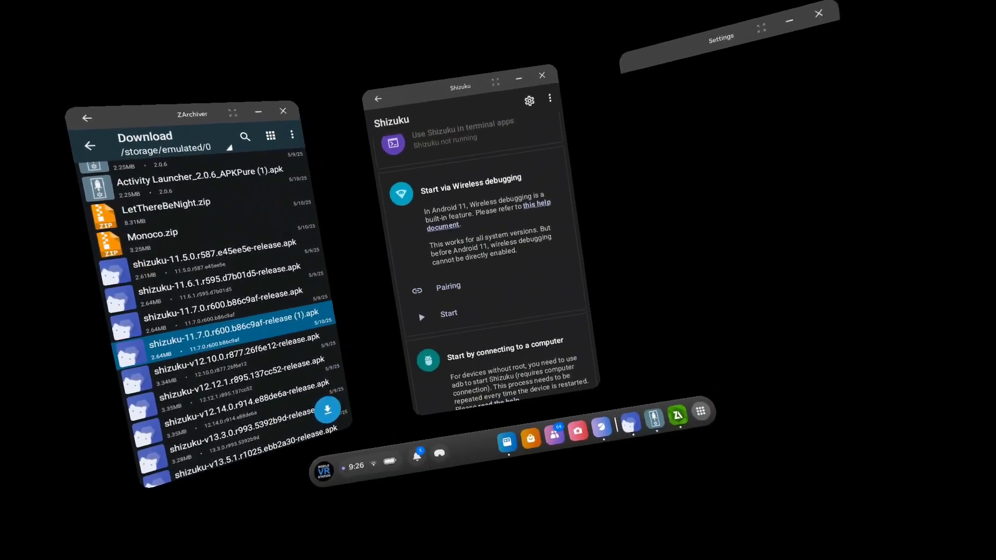
Step: Start the Shizuku service via wireless adb and follow the starter log to 'Waiting for service...'
{"action": "left_click", "coordinate": [527, 330]}
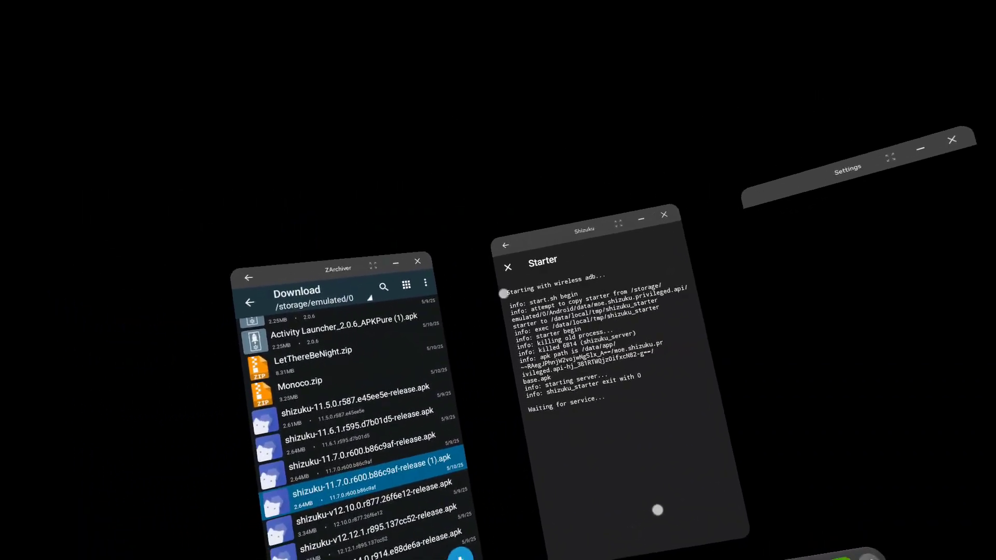
{"action": "scroll", "coordinate": [516, 356], "scroll_direction": "down", "scroll_amount": 2}
{"action": "scroll", "coordinate": [516, 357], "scroll_direction": "down", "scroll_amount": 5}
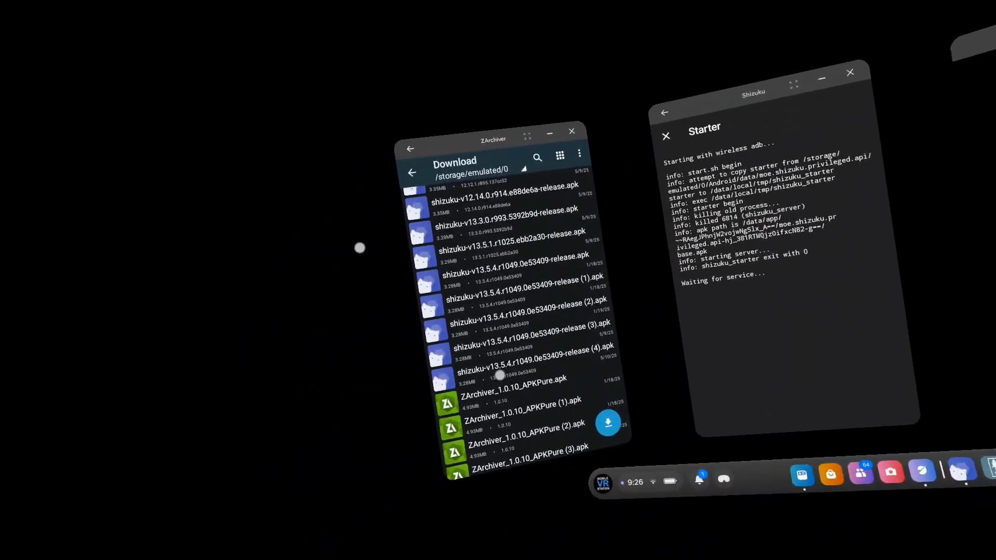
Step: Install shizuku-v13.5.4.r1049.0e53409-release (4).apk from ZArchiver's Download folder
{"action": "left_click", "coordinate": [554, 341]}
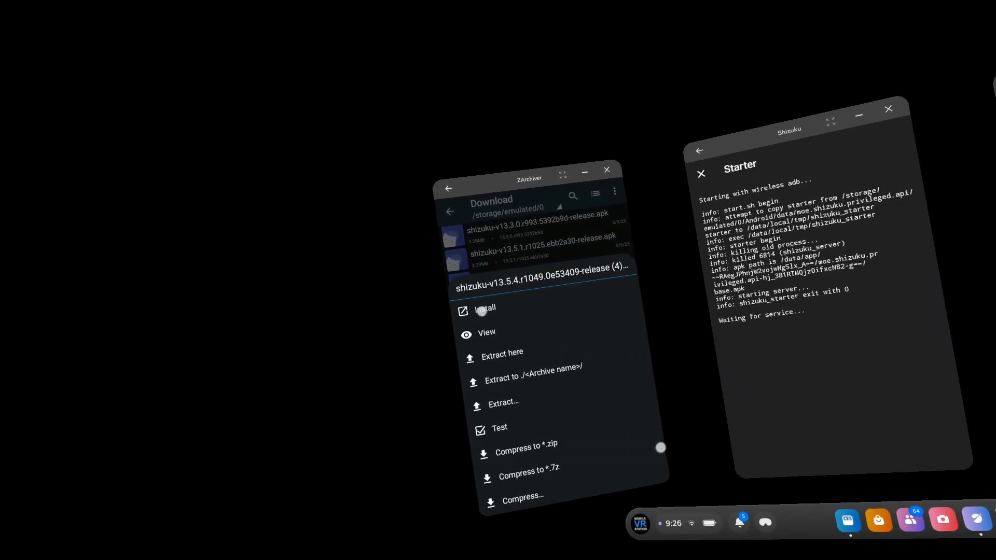
{"action": "left_click", "coordinate": [482, 310]}
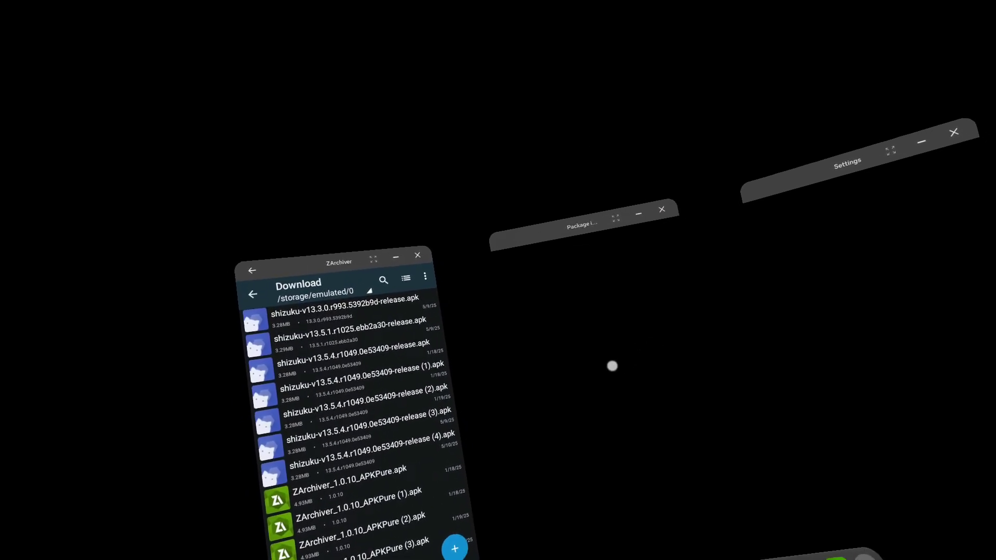
Step: Open the newly installed Shizuku and confirm it is running version 13.5 via adb
{"action": "left_click", "coordinate": [638, 407]}
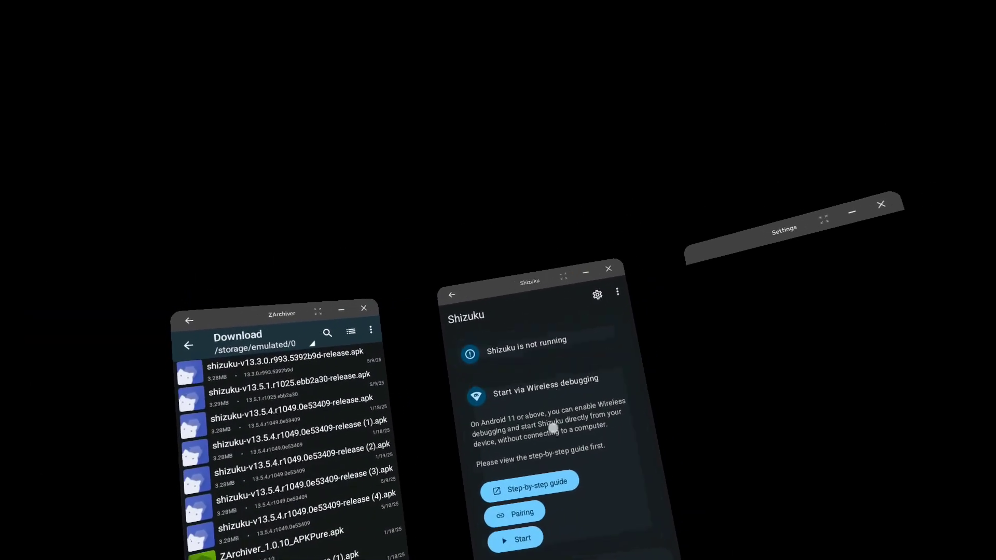
{"action": "scroll", "coordinate": [555, 440], "scroll_direction": "down", "scroll_amount": 3}
{"action": "scroll", "coordinate": [463, 425], "scroll_direction": "up", "scroll_amount": 3}
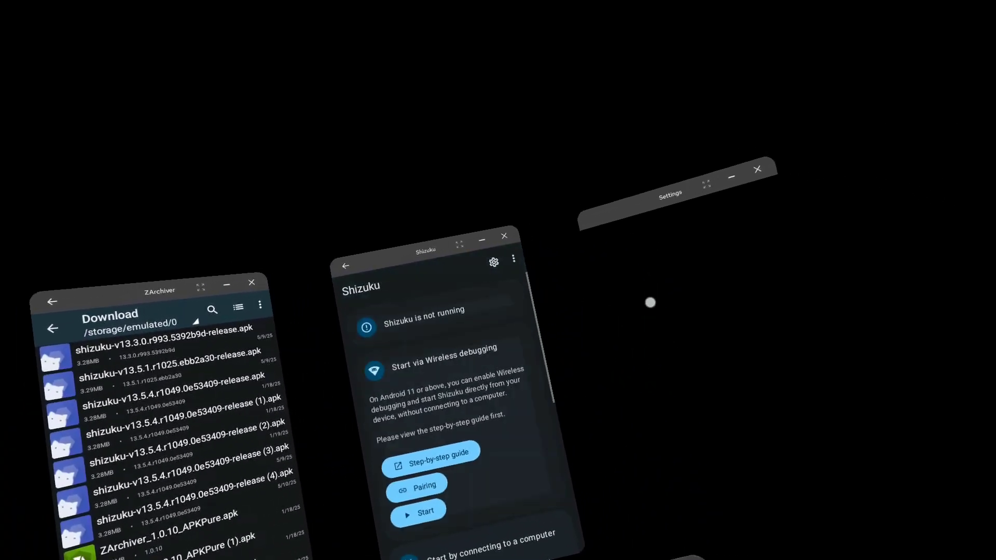
{"action": "scroll", "coordinate": [498, 394], "scroll_direction": "down", "scroll_amount": 3}
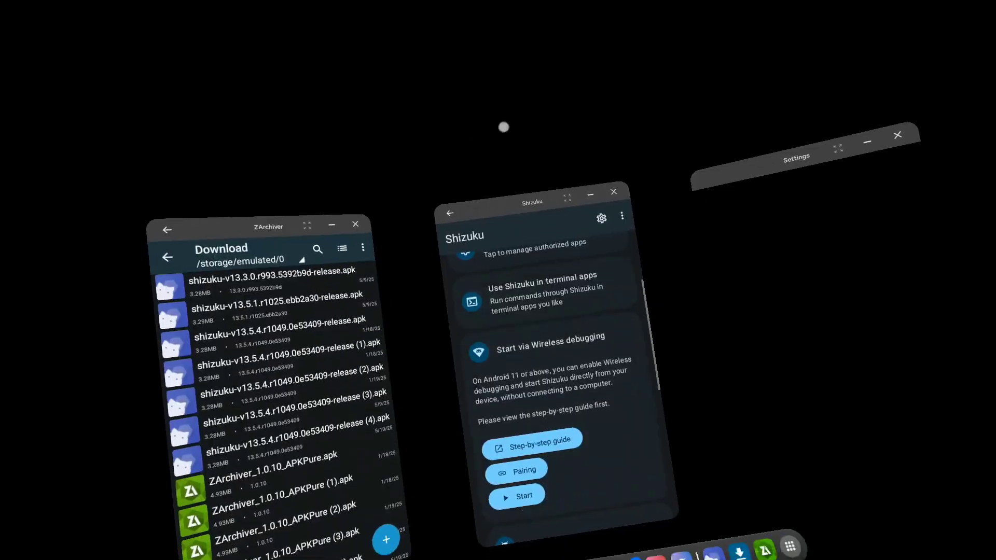
{"action": "scroll", "coordinate": [560, 354], "scroll_direction": "up", "scroll_amount": 2}
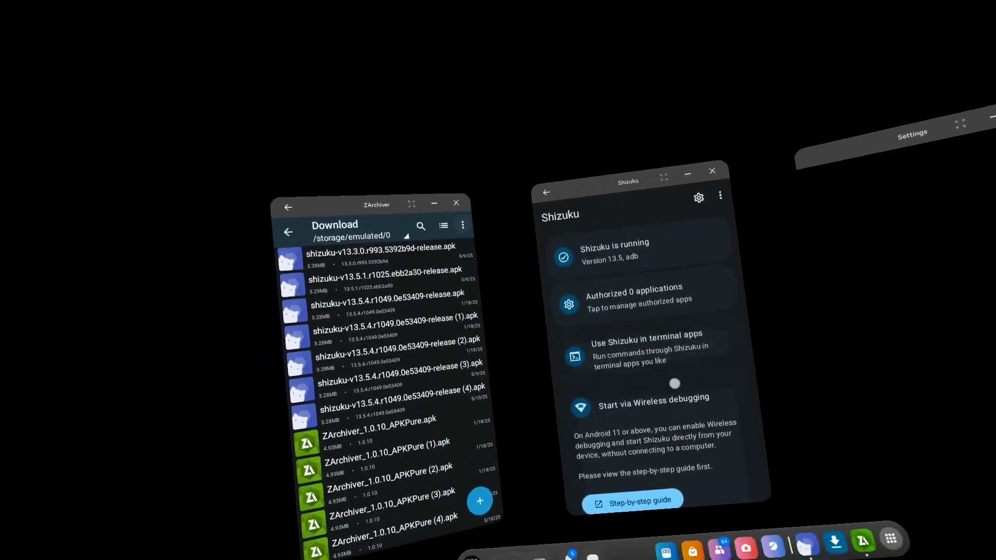
{"action": "scroll", "coordinate": [306, 331], "scroll_direction": "up", "scroll_amount": 5}
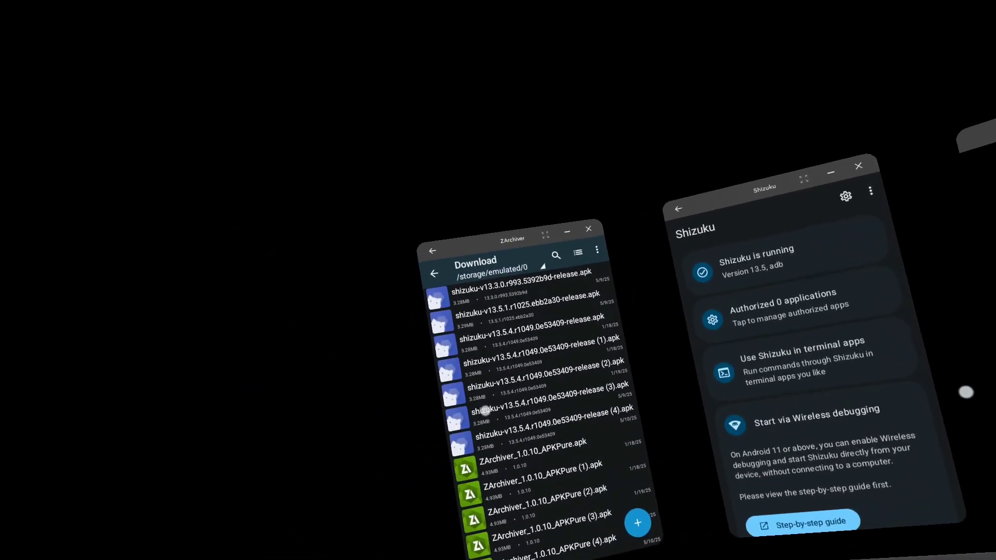
{"action": "scroll", "coordinate": [499, 382], "scroll_direction": "up", "scroll_amount": 5}
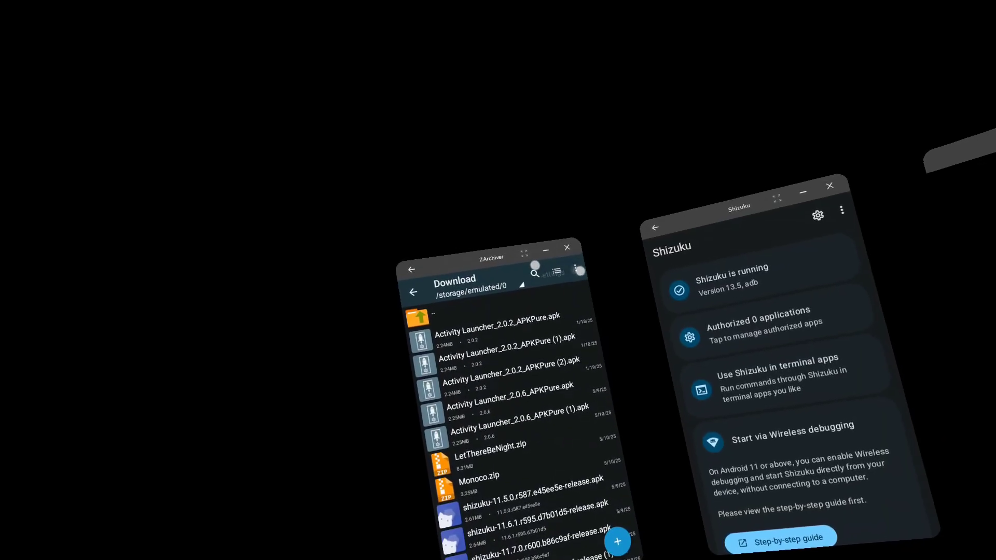
Step: Set ZArchiver's type of root access to Shizuku / SUI in its General settings
{"action": "left_click", "coordinate": [577, 270]}
{"action": "left_click", "coordinate": [531, 318]}
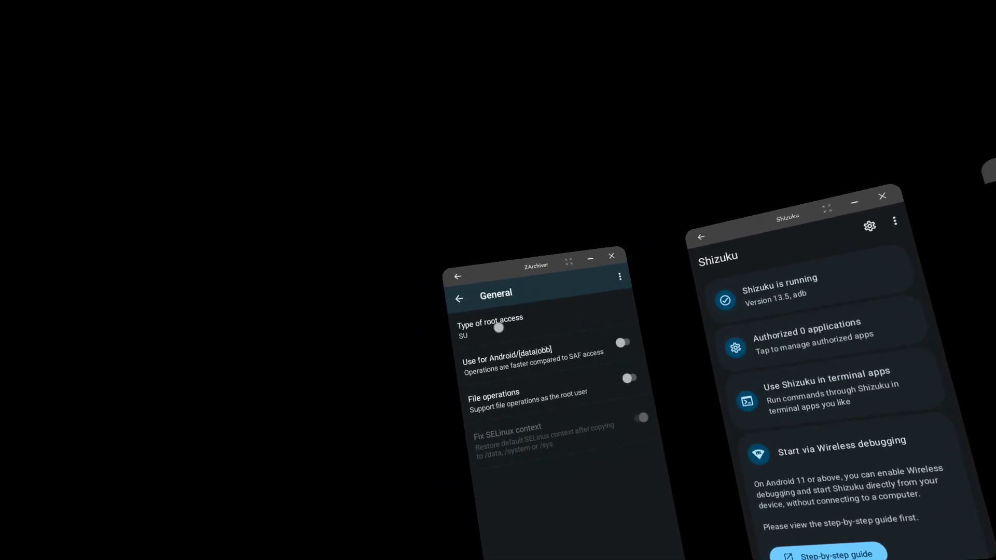
{"action": "left_click", "coordinate": [519, 330]}
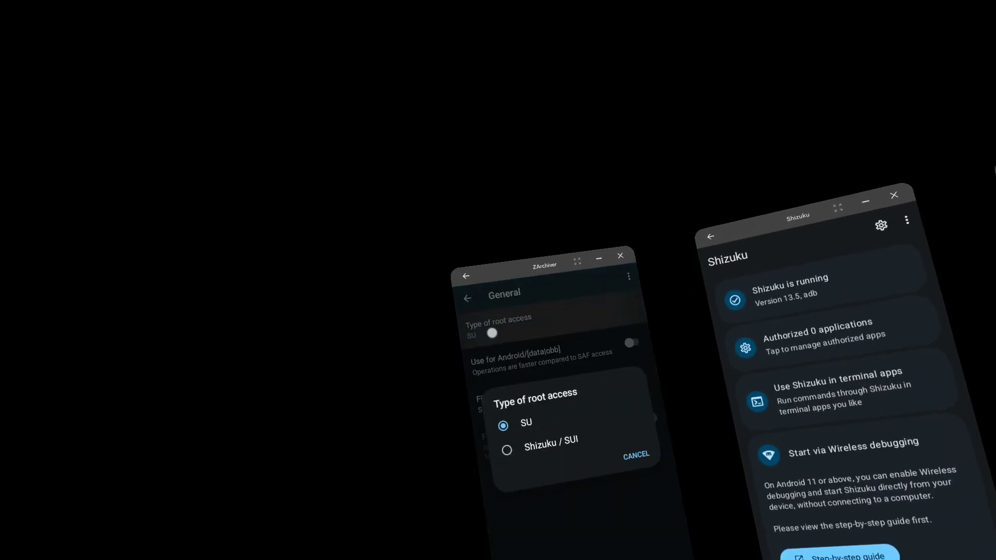
{"action": "left_click", "coordinate": [502, 436]}
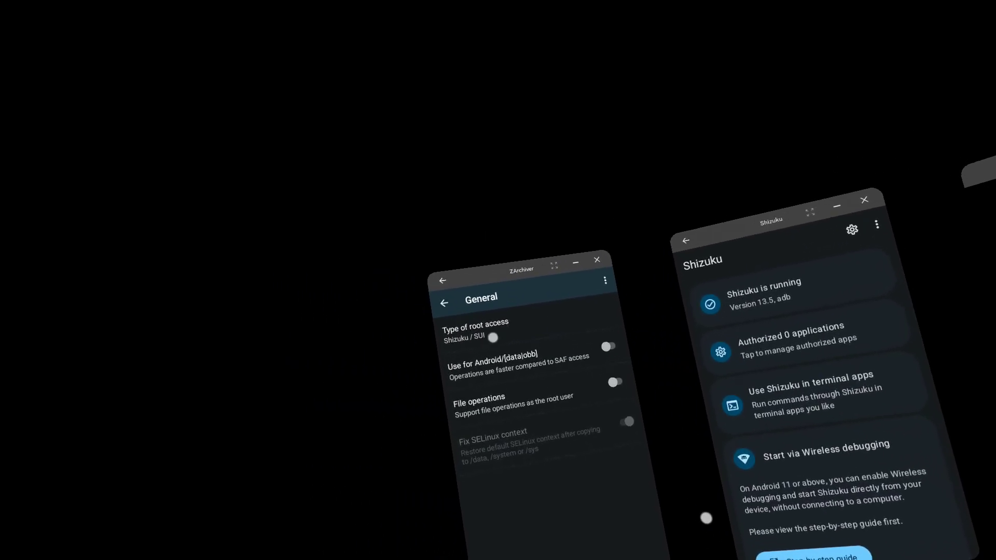
Step: Authorize ZArchiver (ru.zdevs.zarchiver) in Shizuku's application management
{"action": "left_click", "coordinate": [792, 340]}
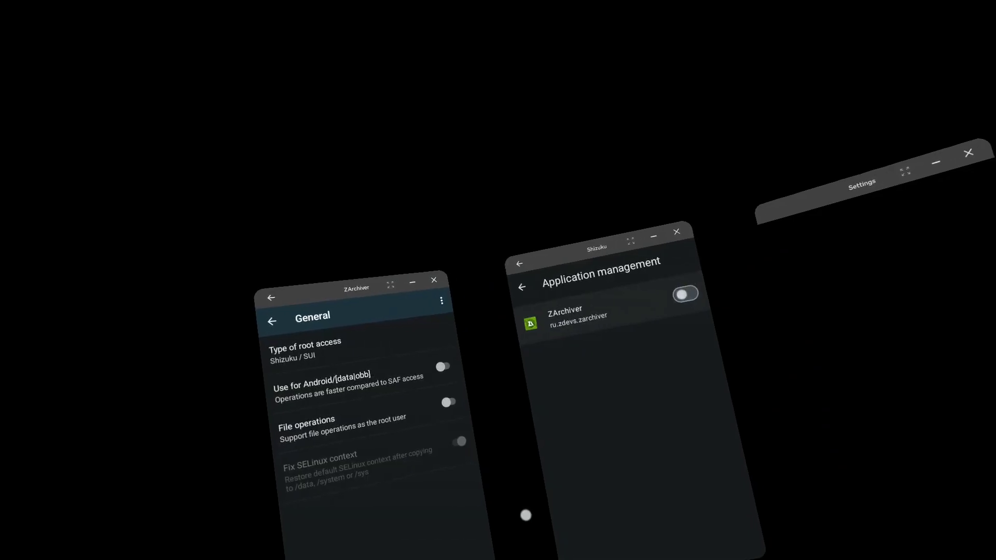
{"action": "left_click", "coordinate": [686, 294]}
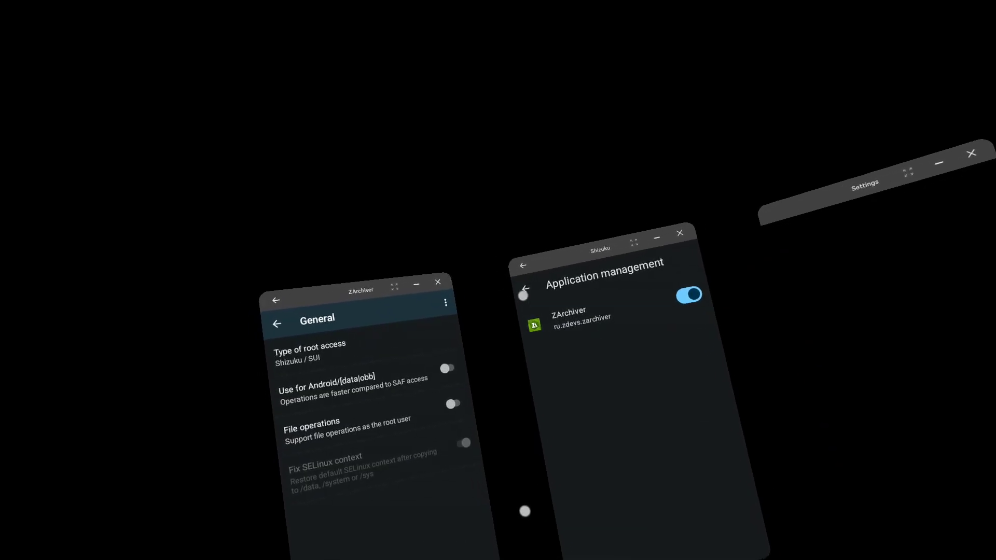
{"action": "left_click", "coordinate": [521, 291]}
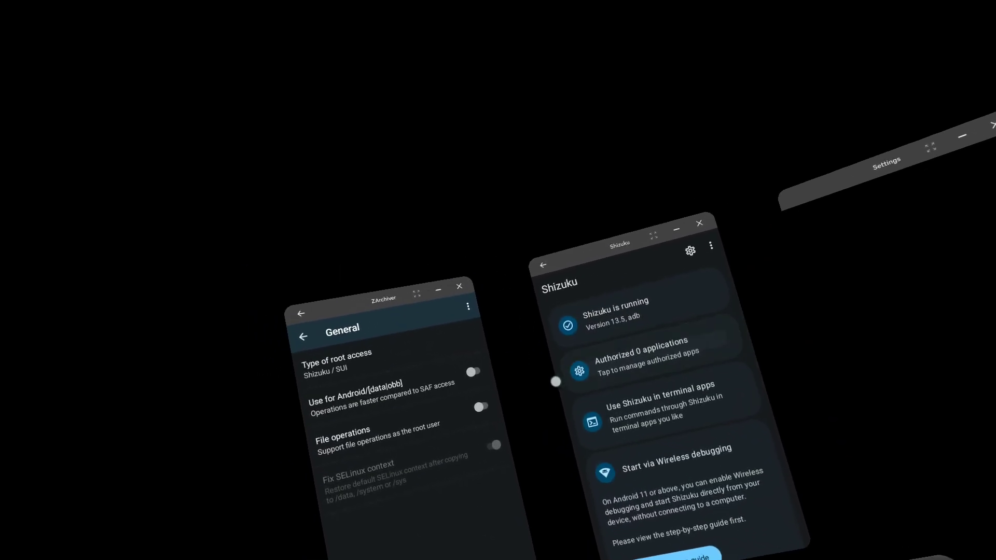